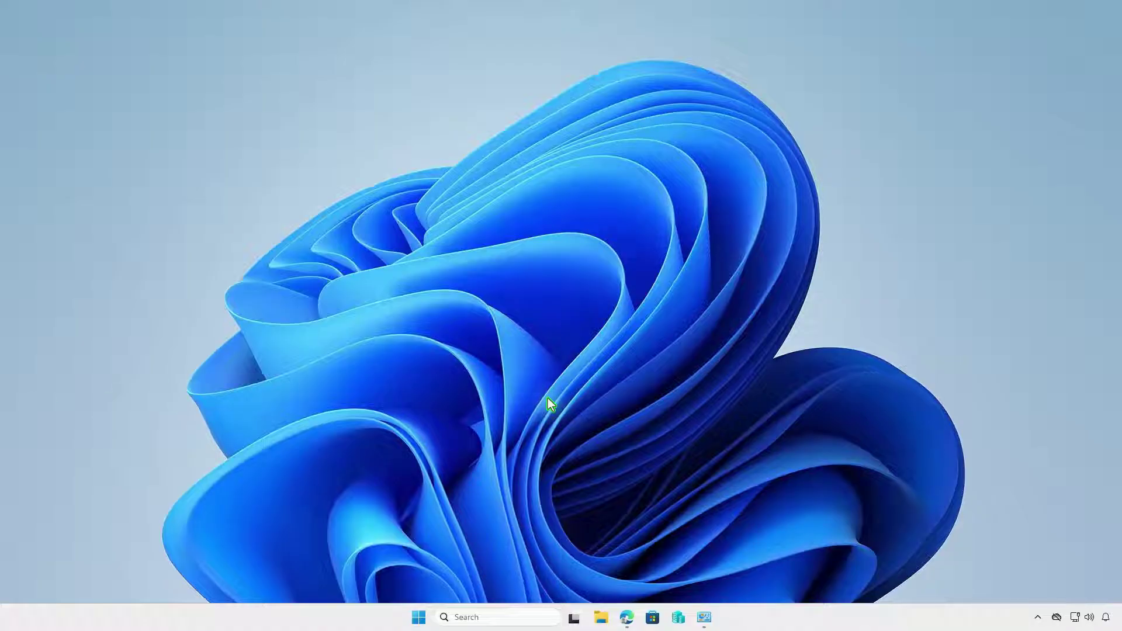
- Download the Windows 64-bit Acrobat Pro installer, Acrobat_DC_Web_x64_WWMUI.zip, from the Acrobat downloads page
click(627, 617)
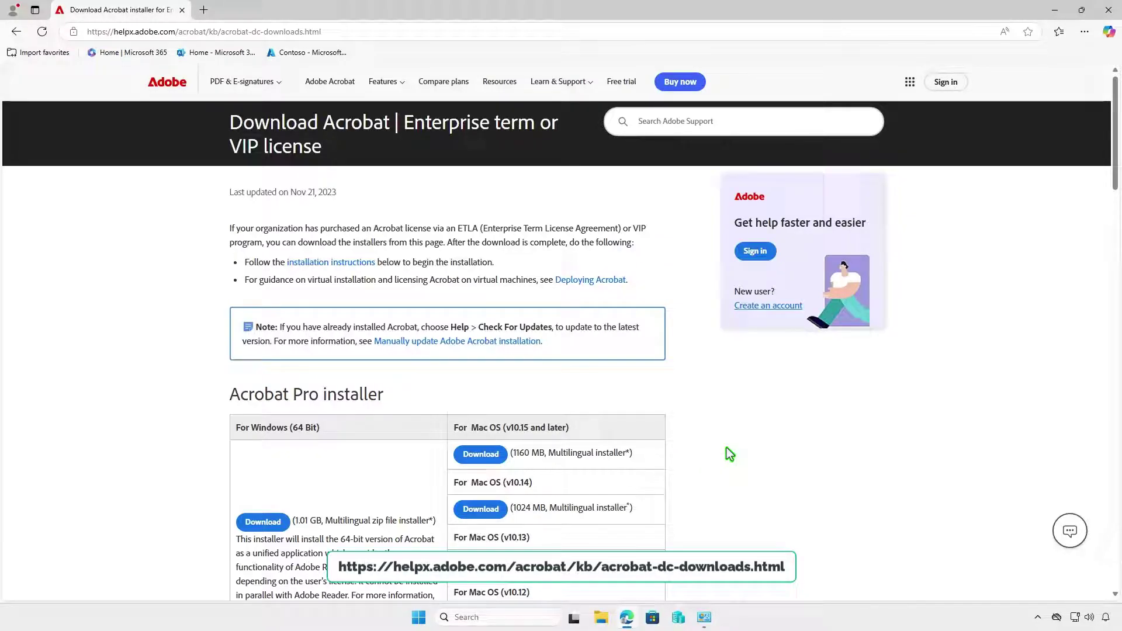
scroll(727, 448, down, 3)
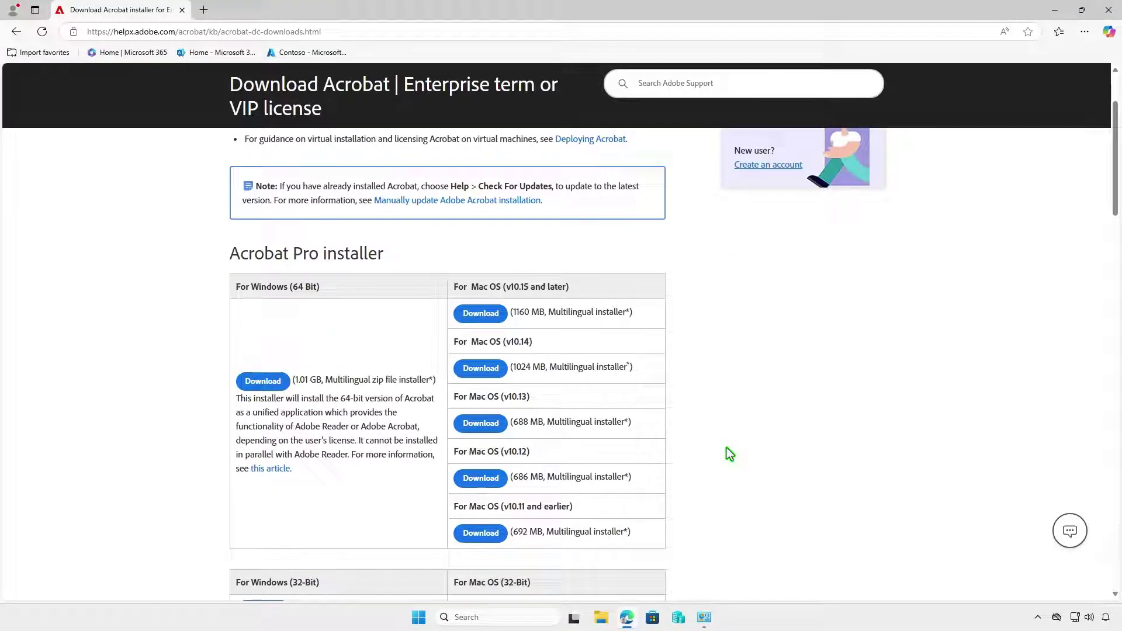
click(276, 386)
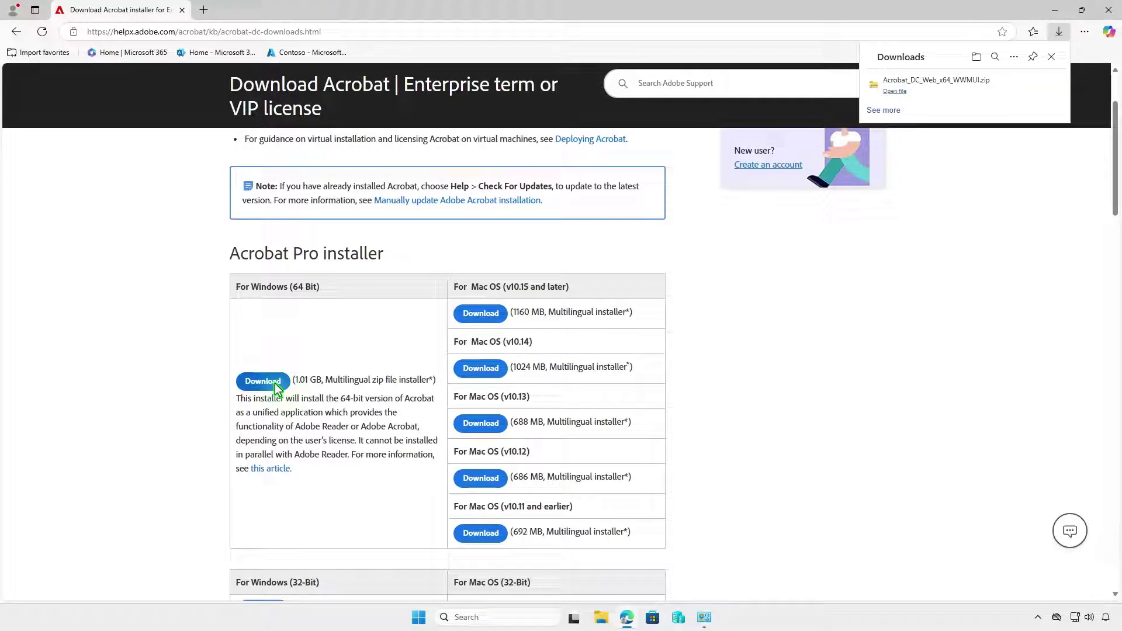
- Extract Acrobat_DC_Web_x64_WWMUI.zip into its own folder within Downloads
click(976, 56)
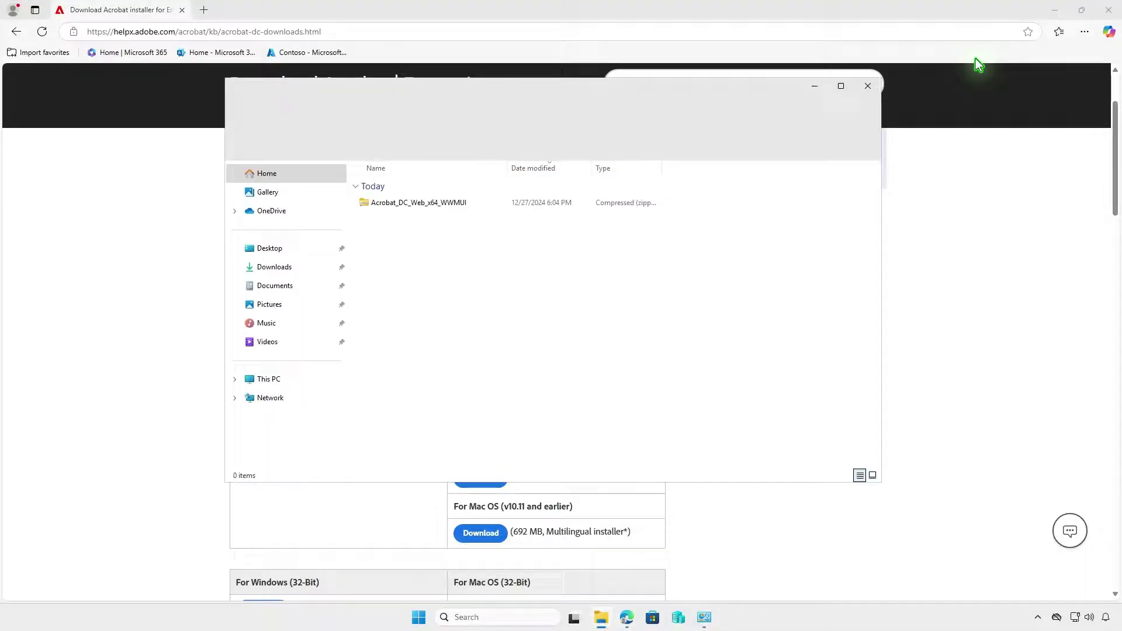
click(1054, 17)
click(480, 204)
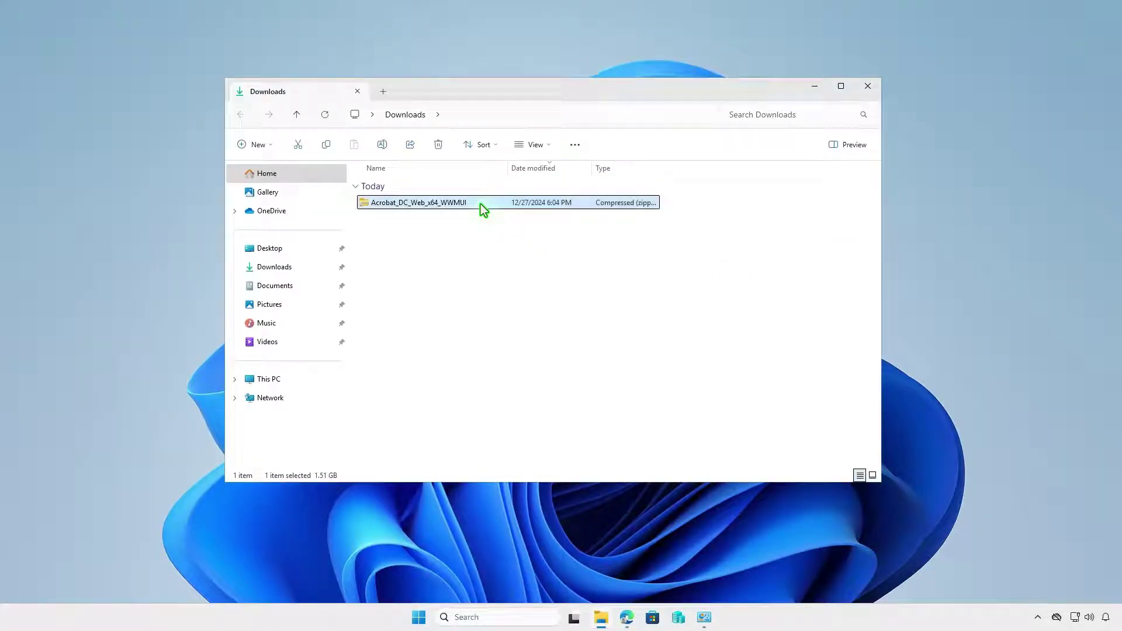
click(614, 146)
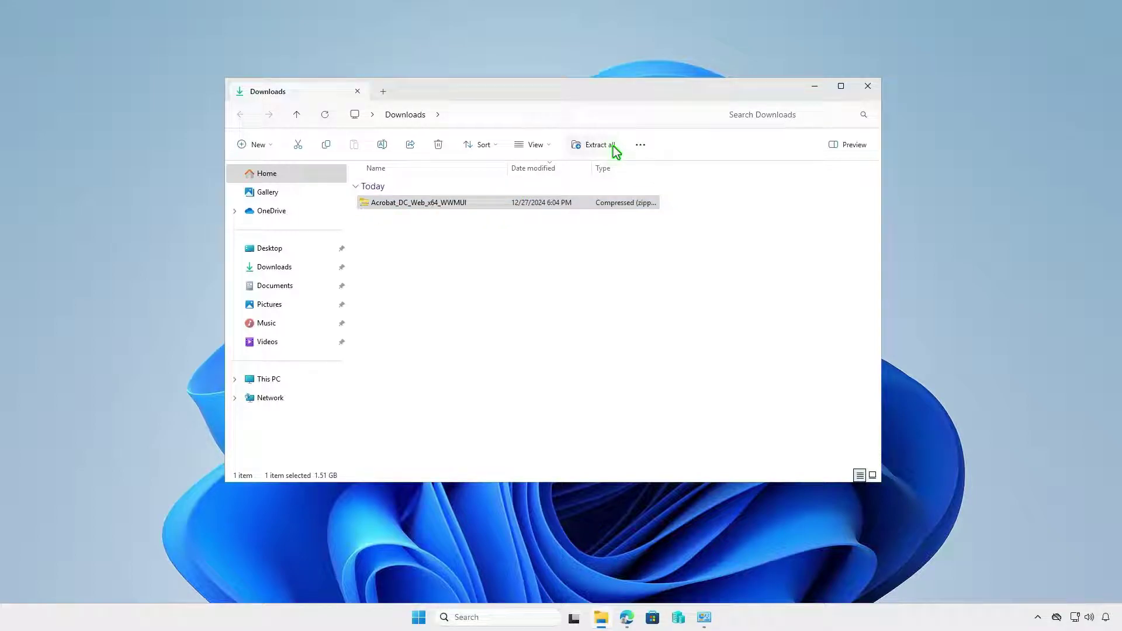
click(669, 420)
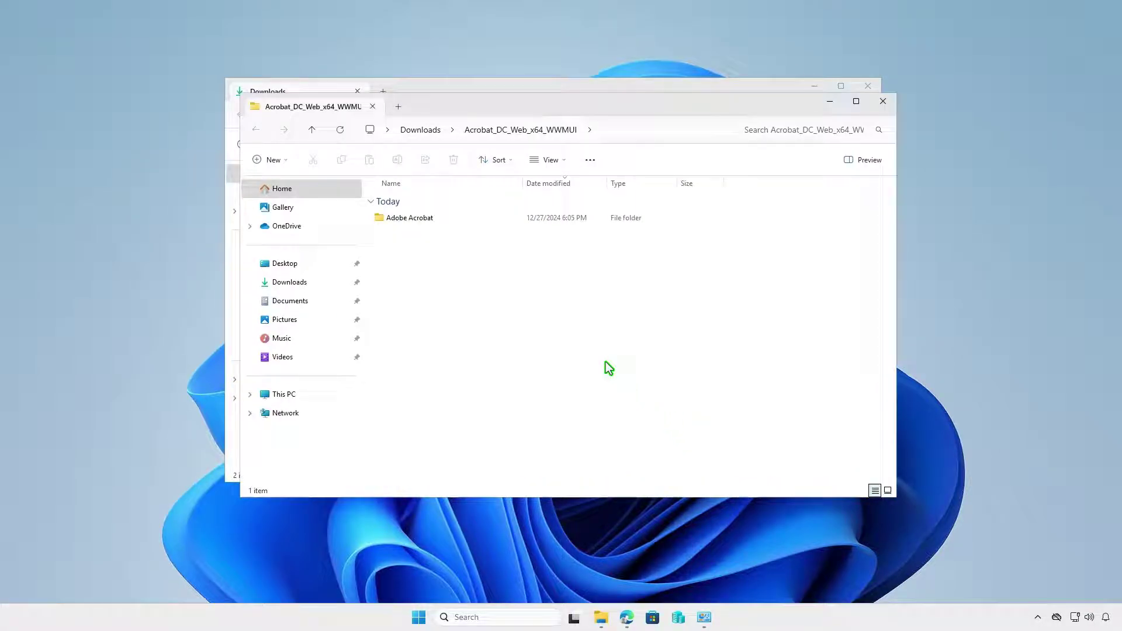
double_click(471, 220)
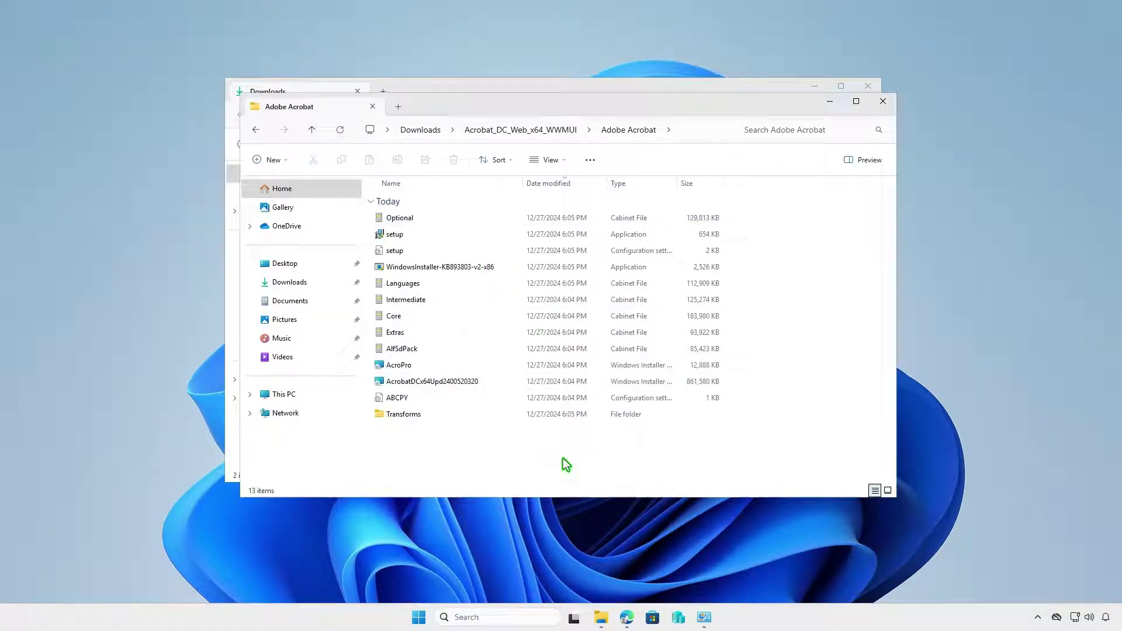
double_click(423, 236)
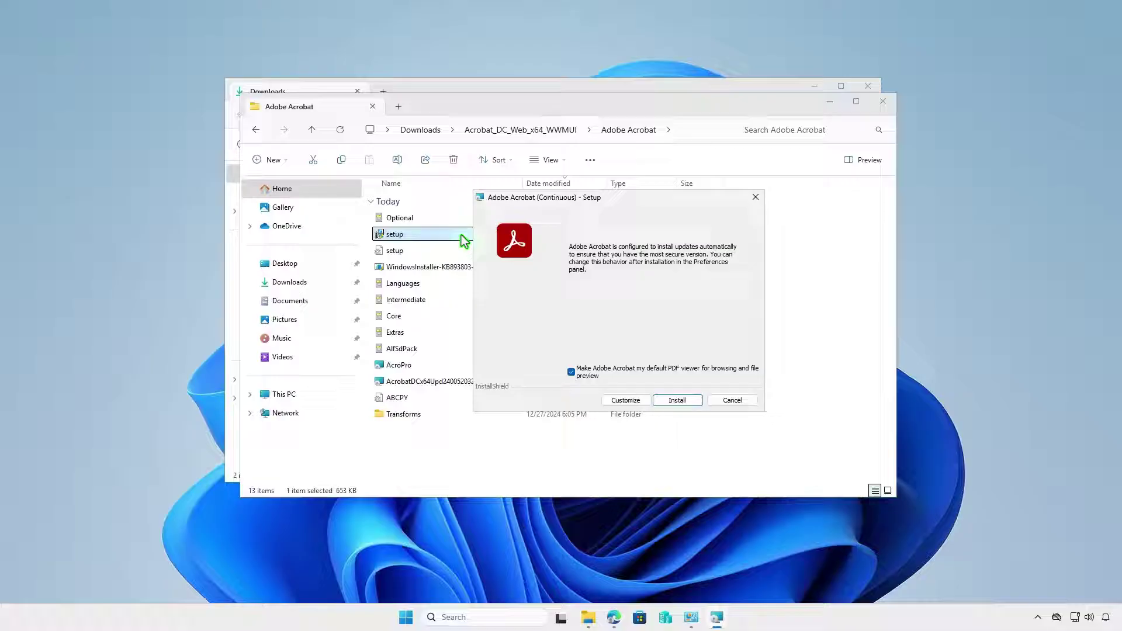
click(741, 401)
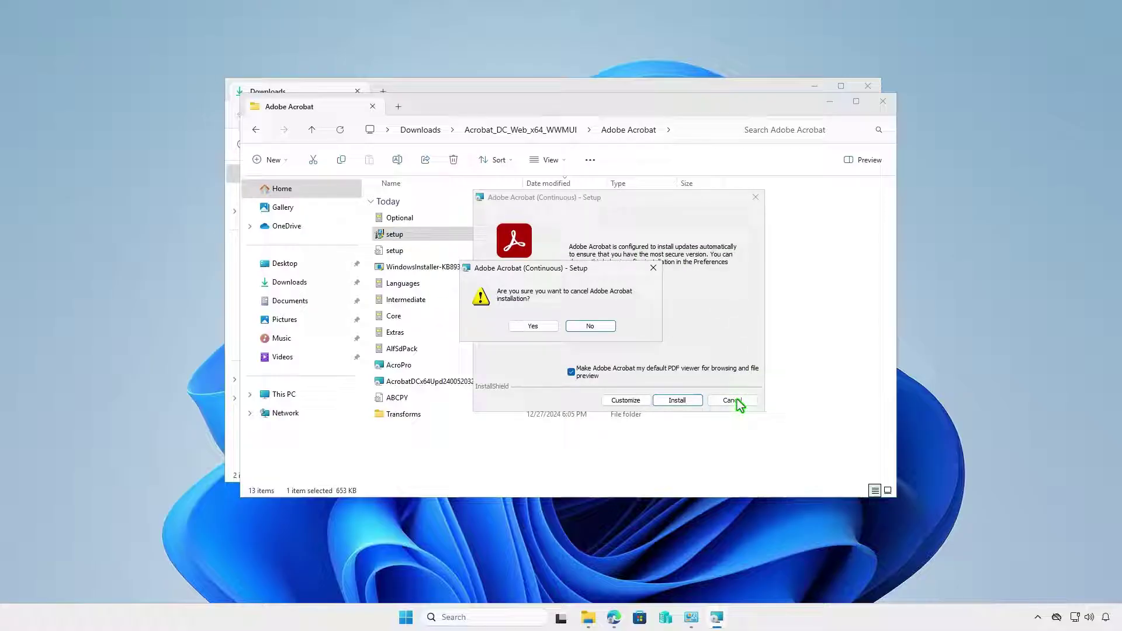
click(551, 328)
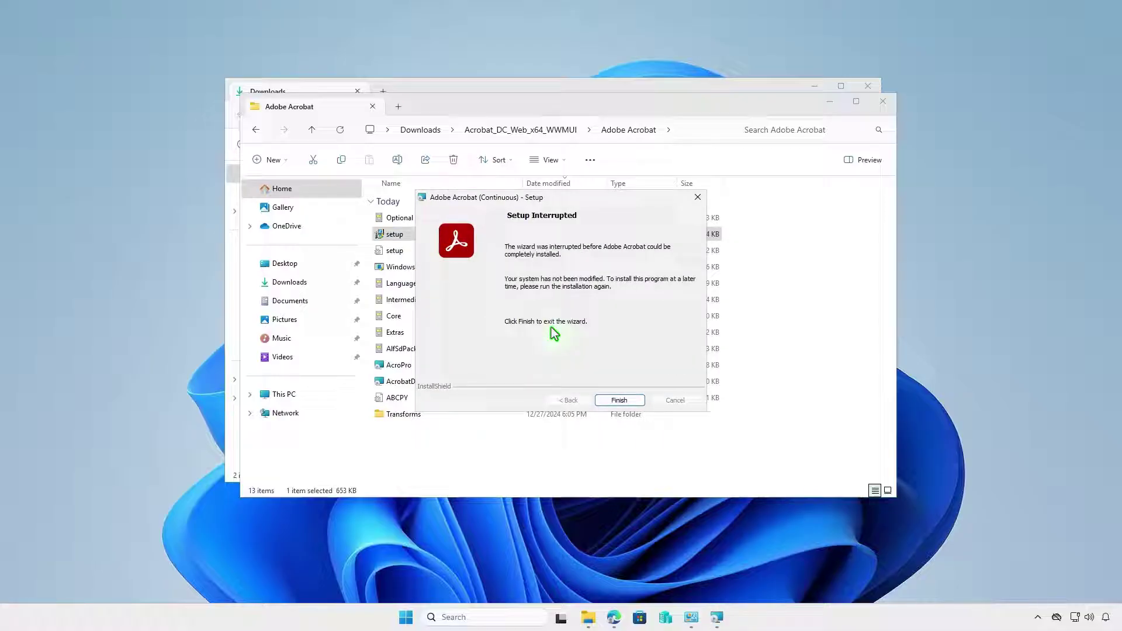
- Run AcroPro.msi to install Adobe Acrobat DC, then close the finished setup wizard
click(632, 401)
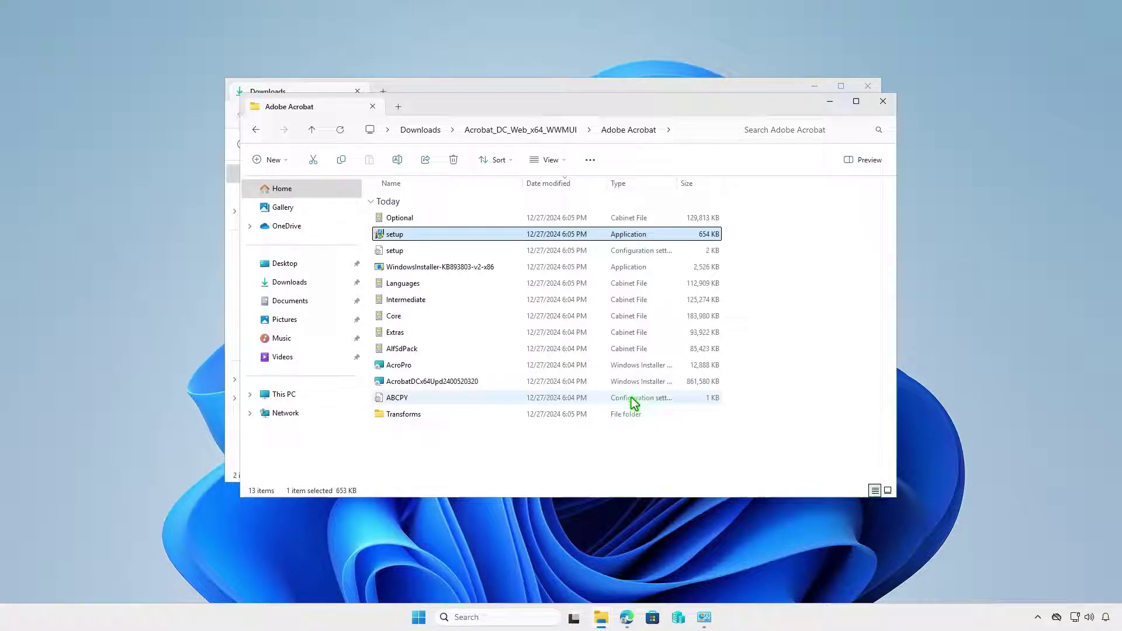
click(439, 369)
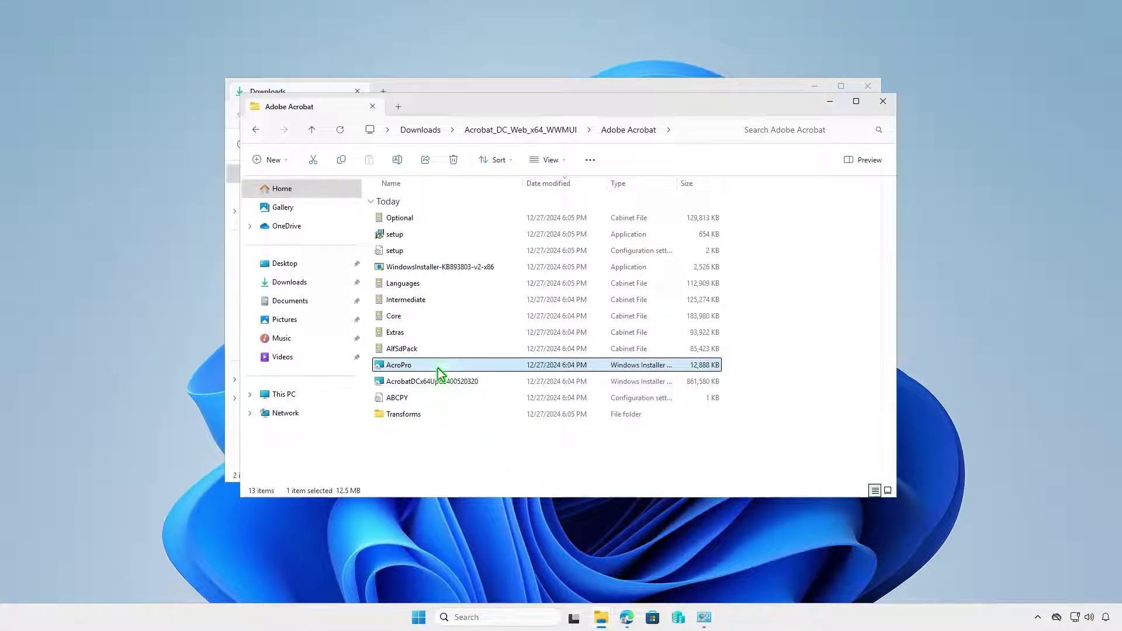
double_click(433, 372)
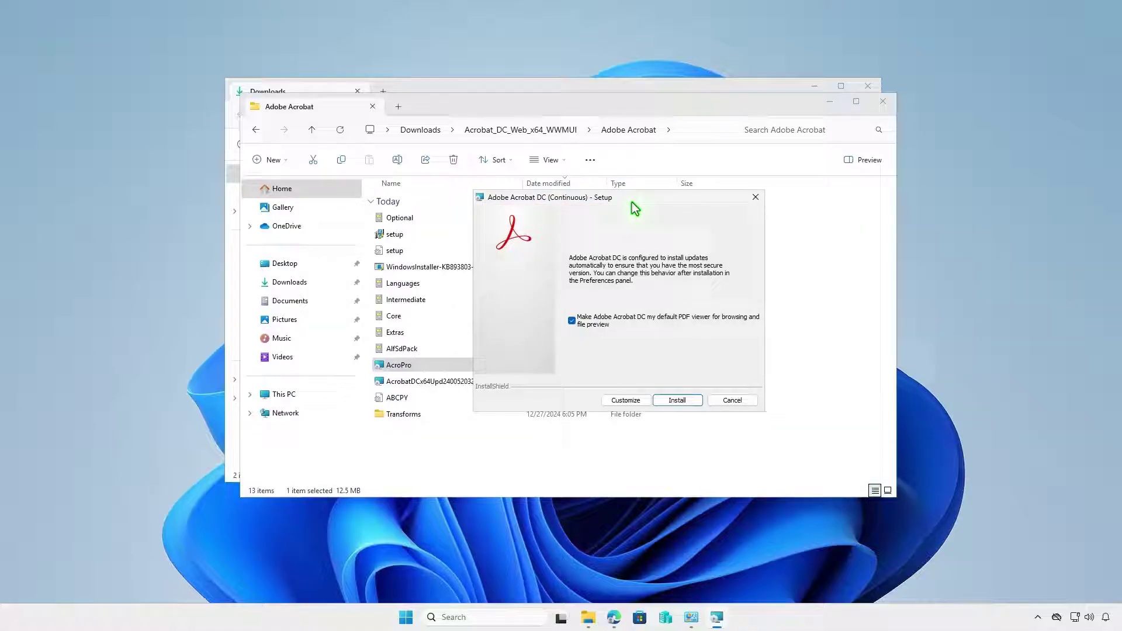
click(678, 400)
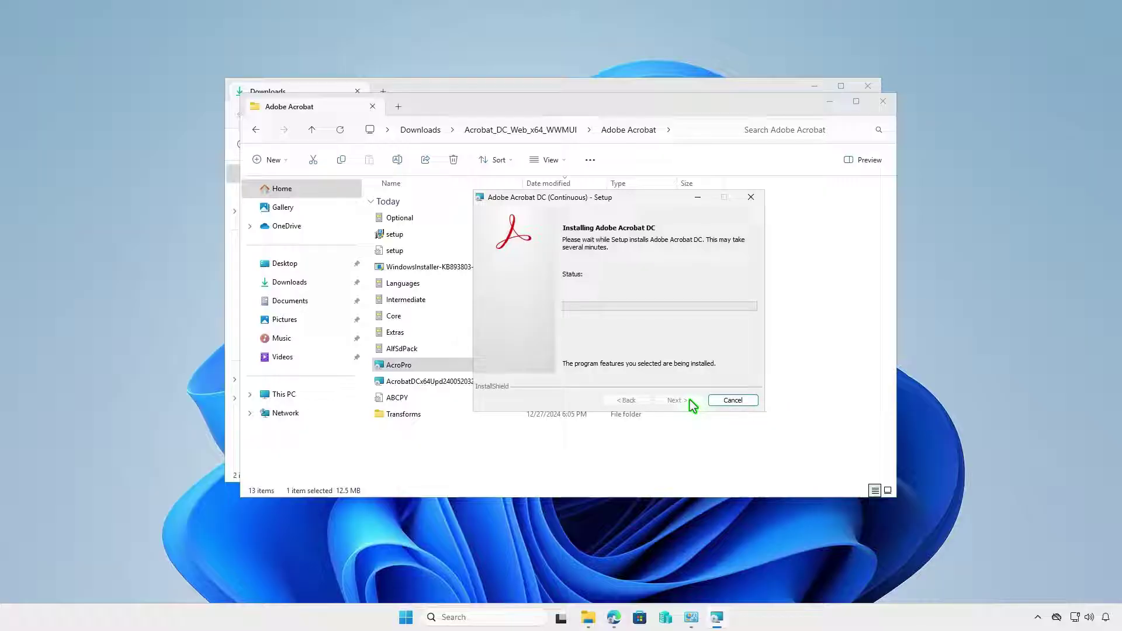
click(828, 102)
click(814, 91)
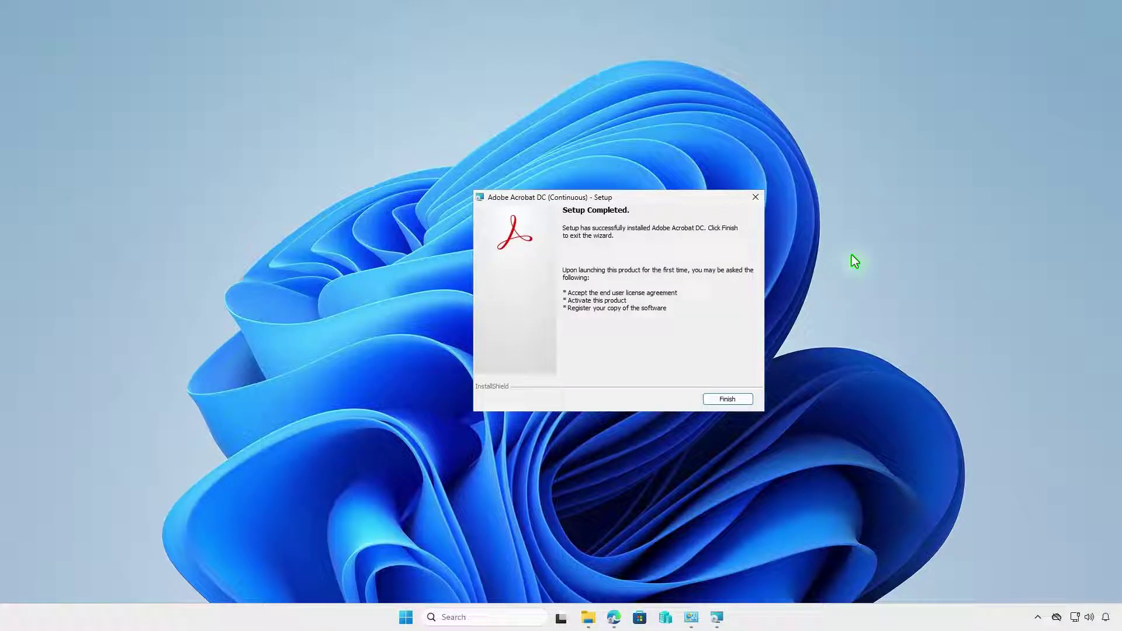
click(747, 399)
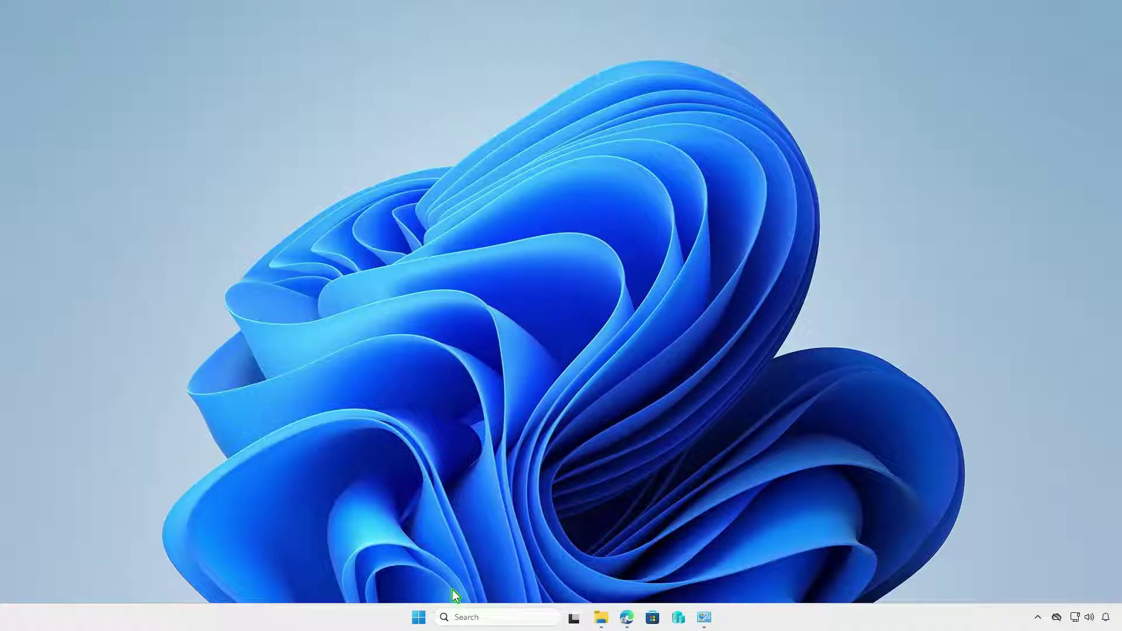
click(419, 617)
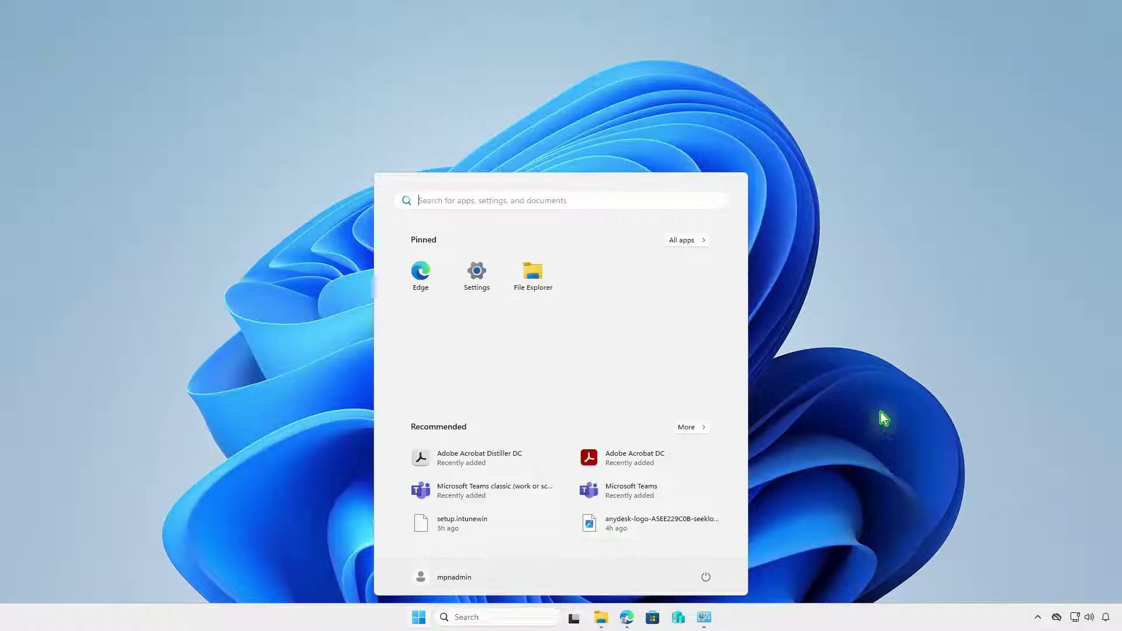
click(881, 412)
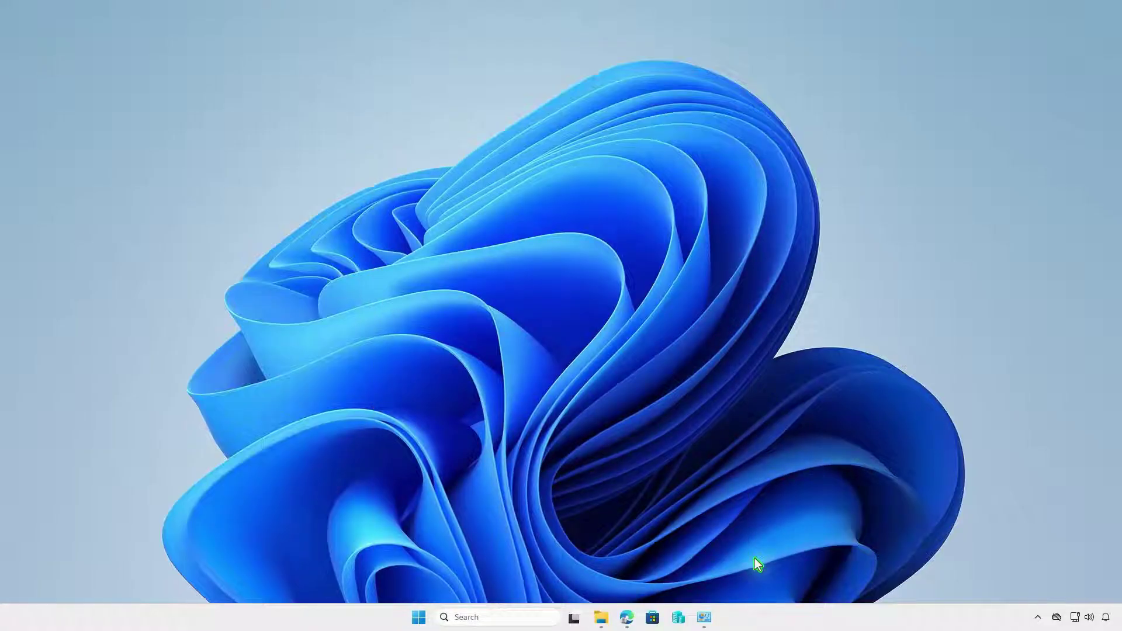
click(704, 617)
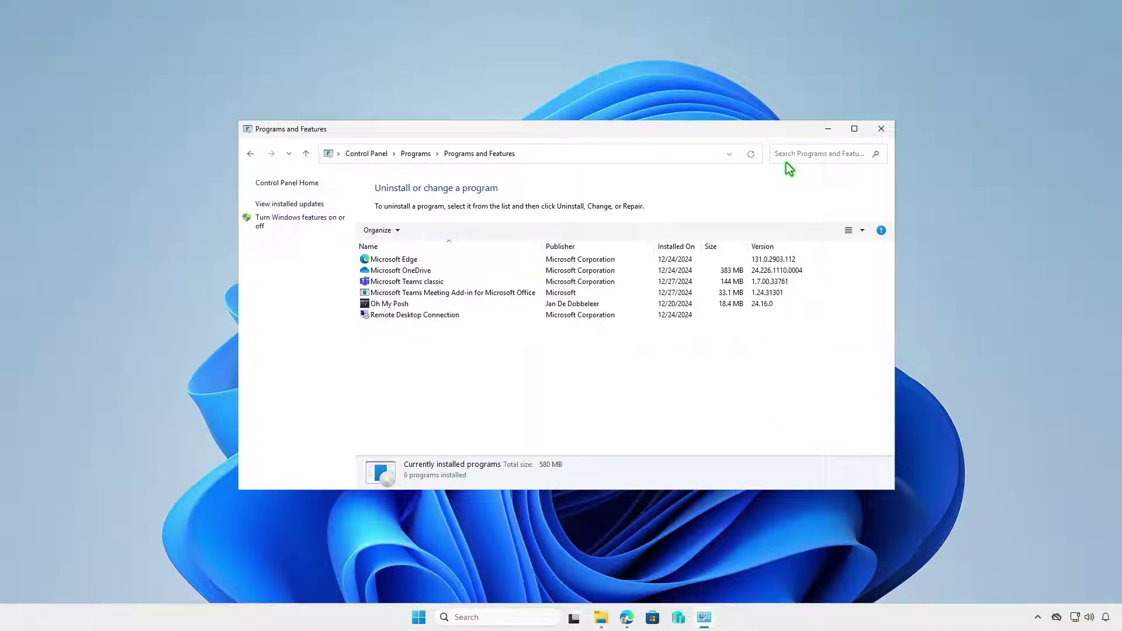
click(751, 155)
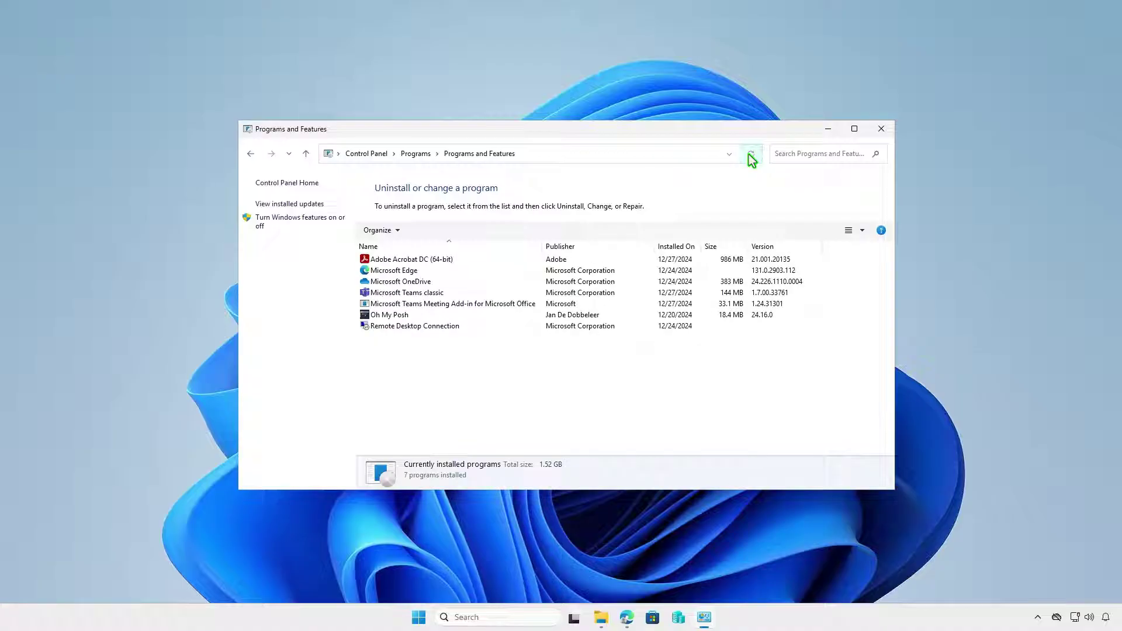
click(466, 259)
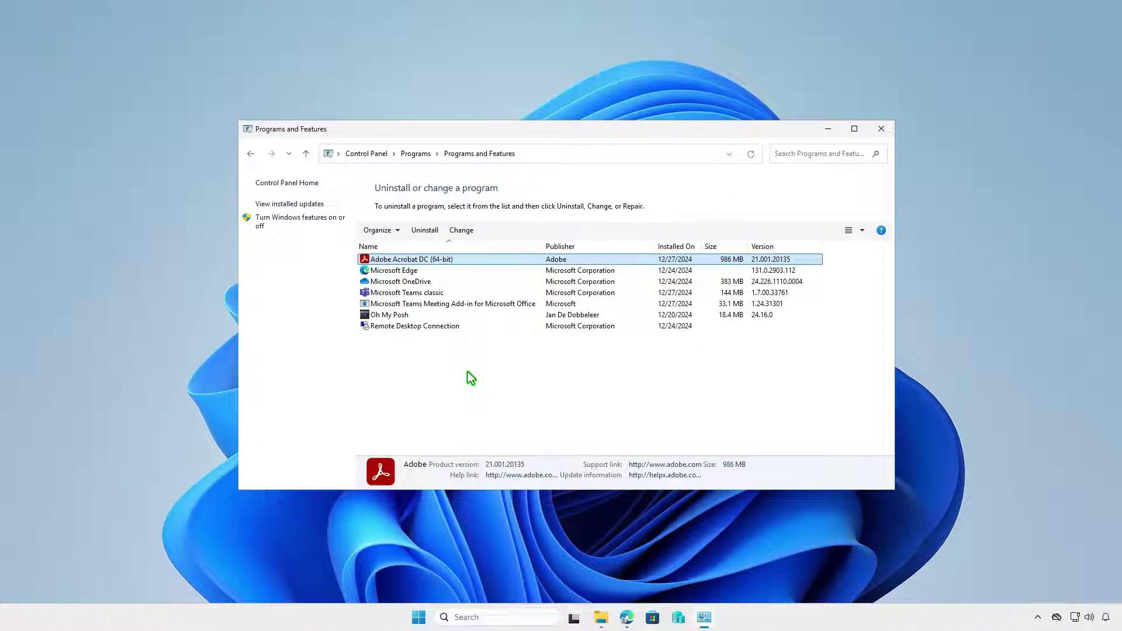
click(828, 130)
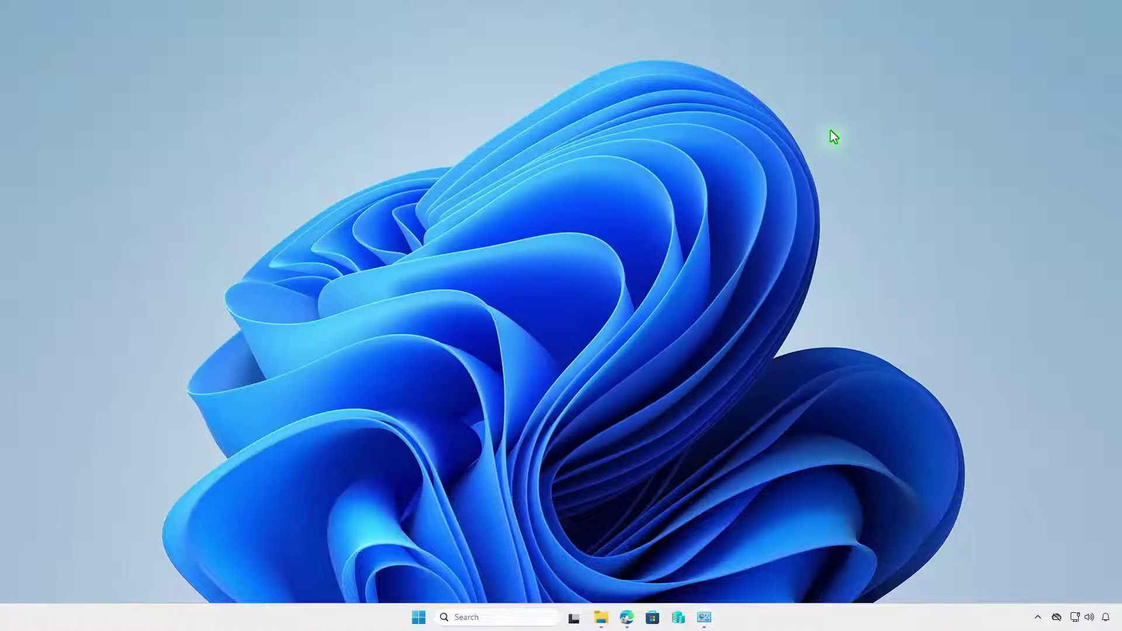
- Launch Adobe Acrobat DC from Start and sign in with the account e-mail and password
click(418, 621)
click(688, 459)
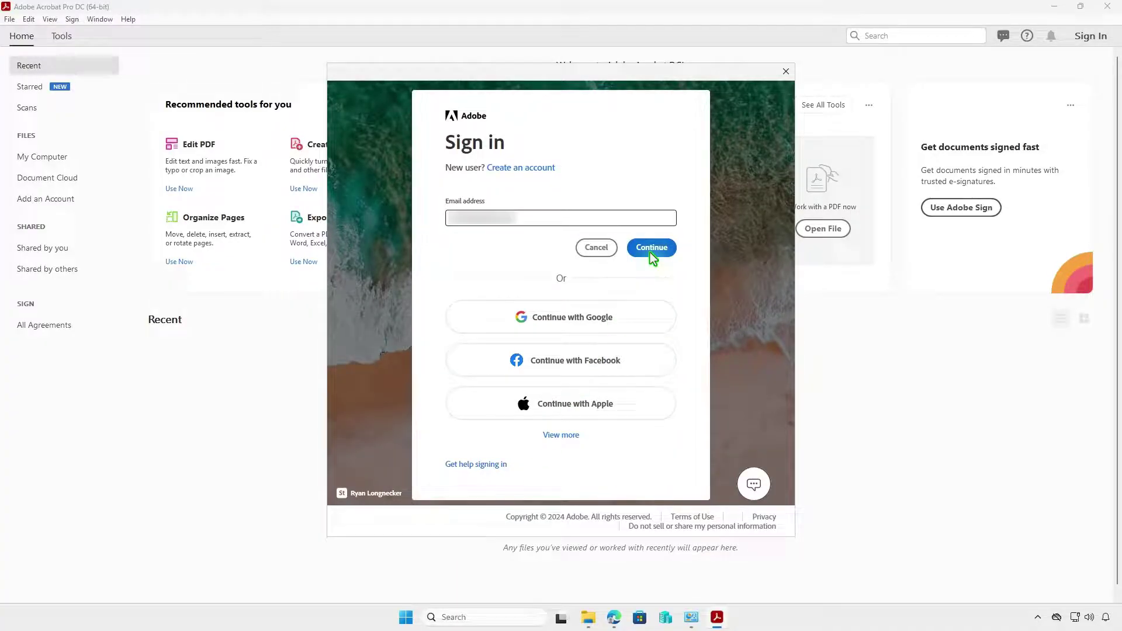
click(650, 250)
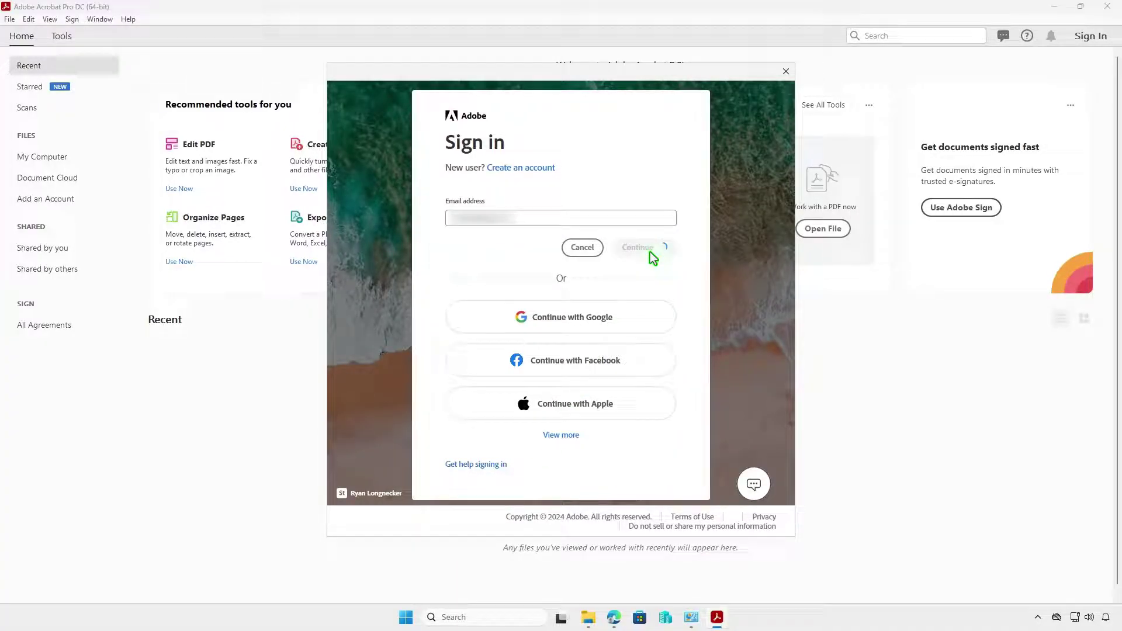
key(ctrl+v)
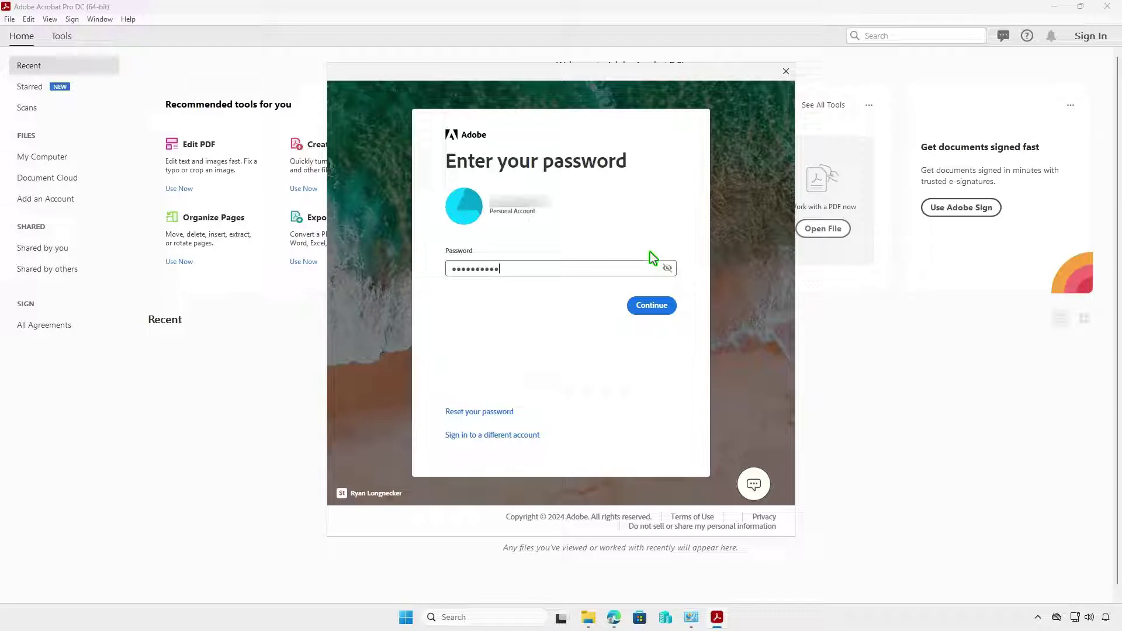
click(652, 306)
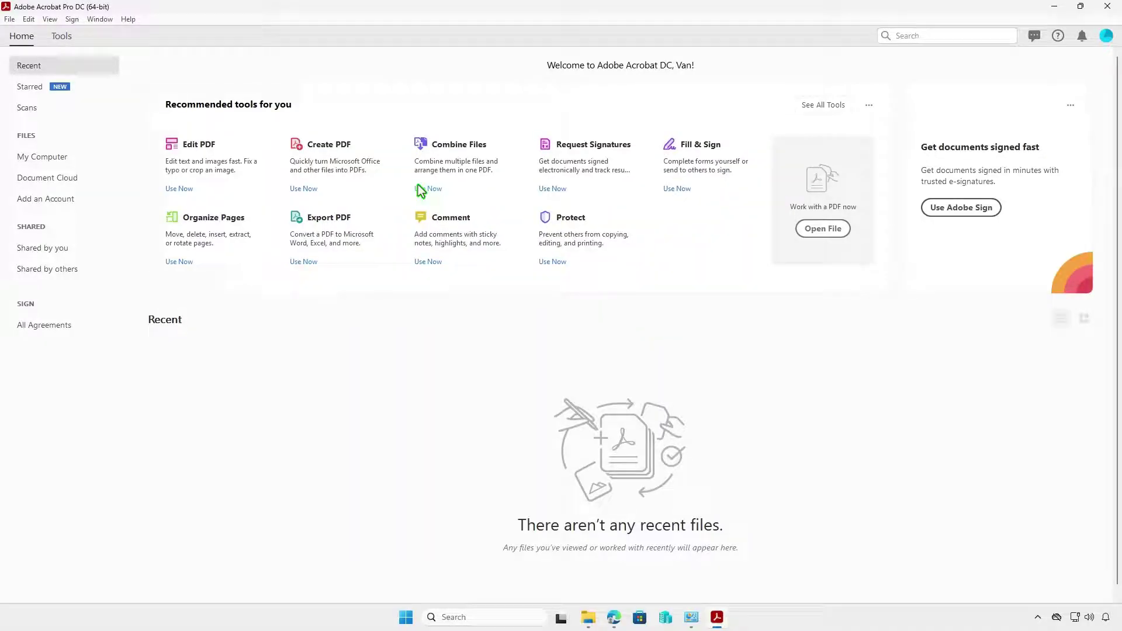
- View Help > About Adobe Acrobat Pro DC, showing version 2021.001.20135, 64-bit
click(130, 21)
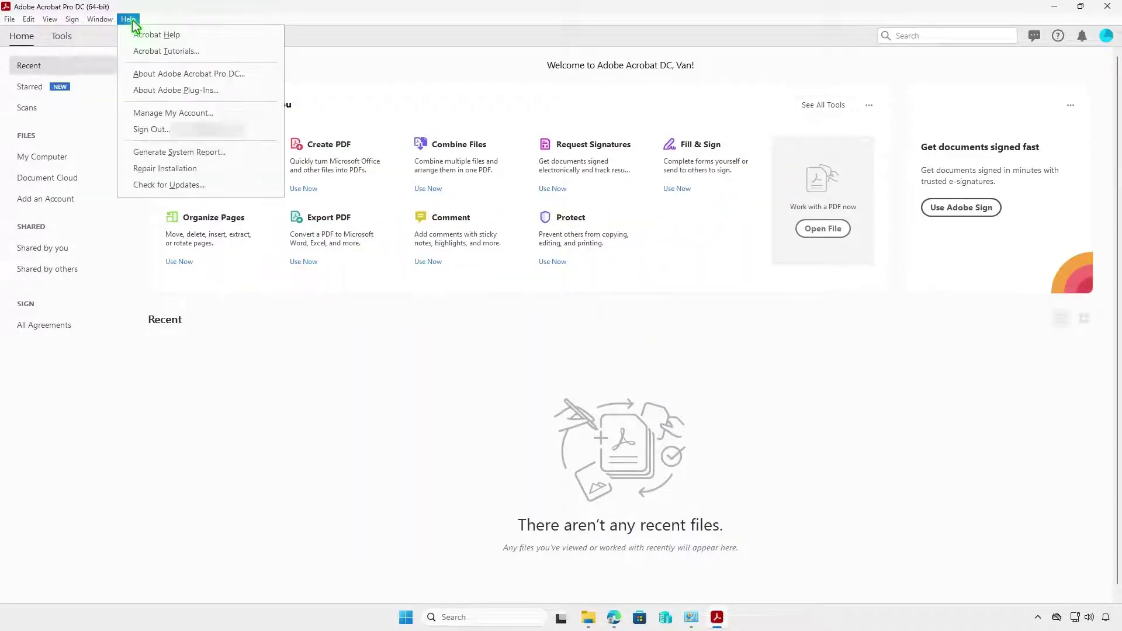
click(244, 74)
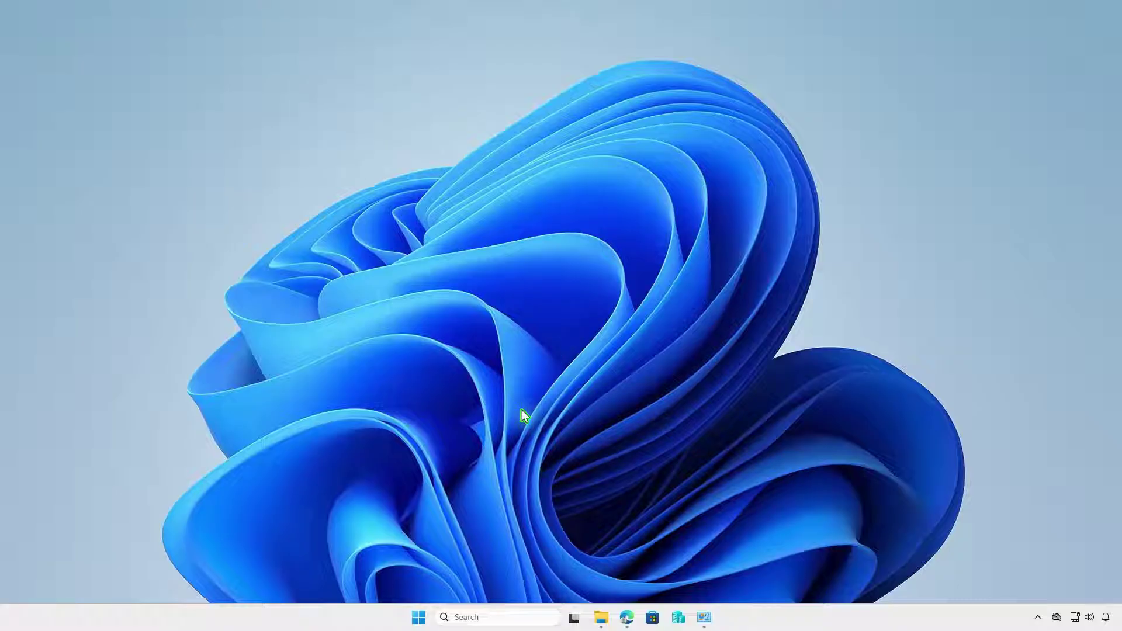
- In an admin PowerShell terminal, run winget search acrobat and copy the Adobe.Acrobat.Pro id
right_click(420, 617)
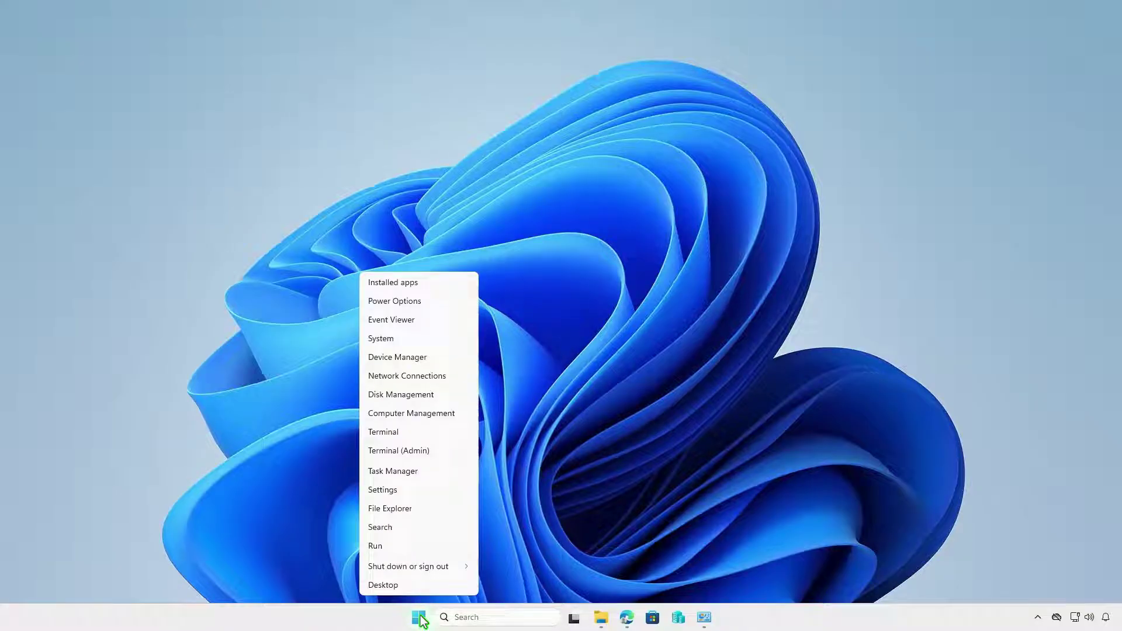
click(441, 453)
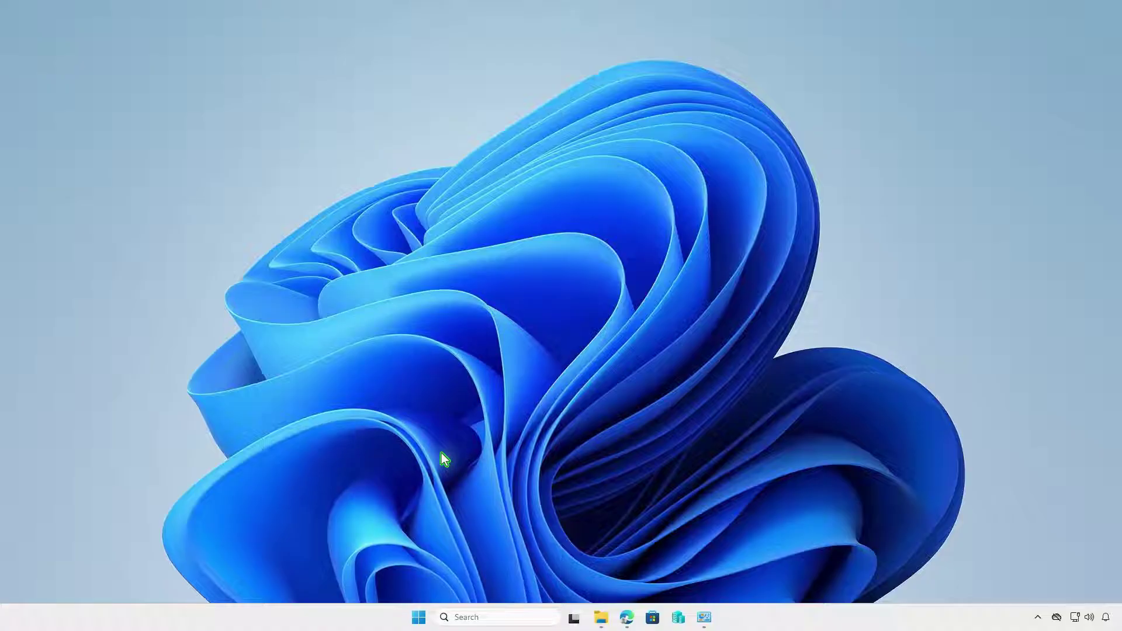
text(w)
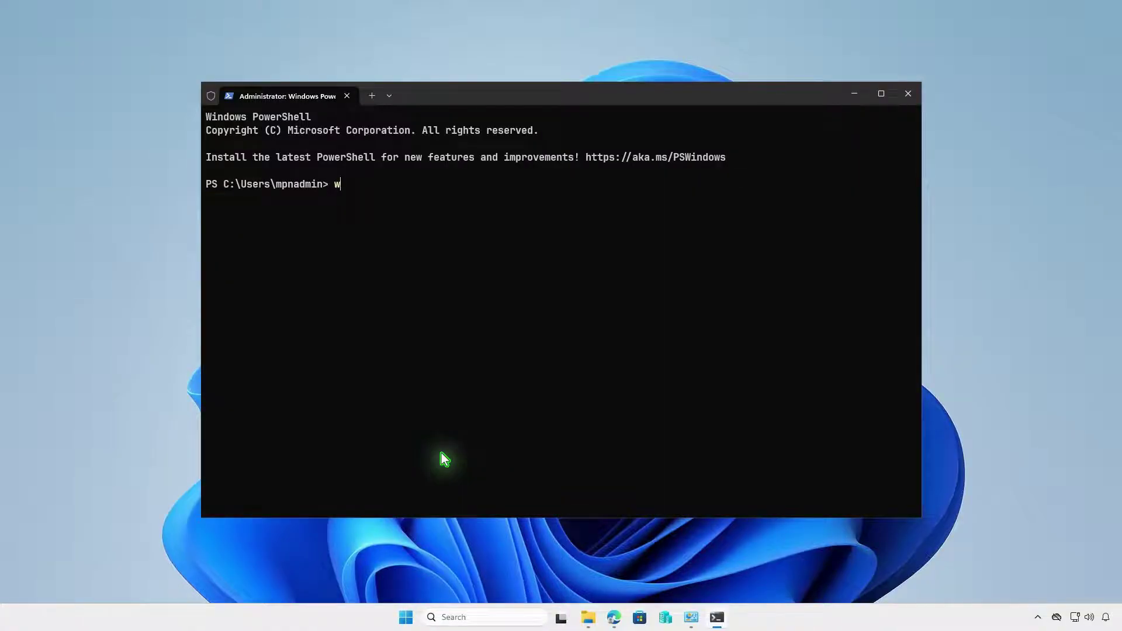
text(inget search acrobat)
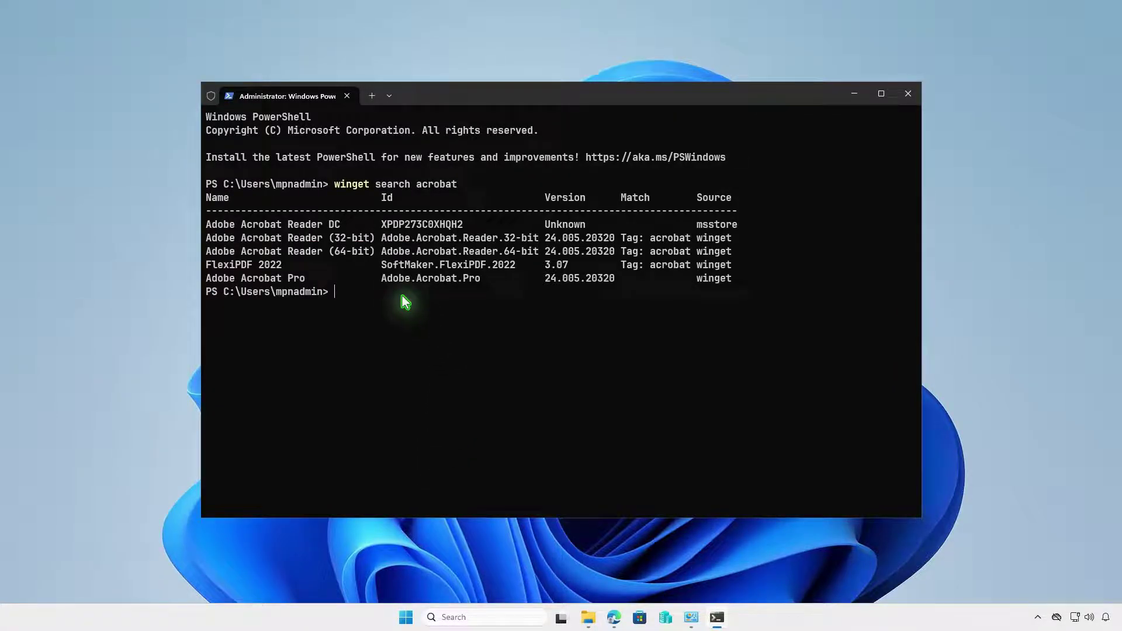
drag(382, 281, 477, 283)
key(ctrl+c)
- Run winget show Adobe.Acrobat.Pro and open its installer download link
key(Return)
text(winget s)
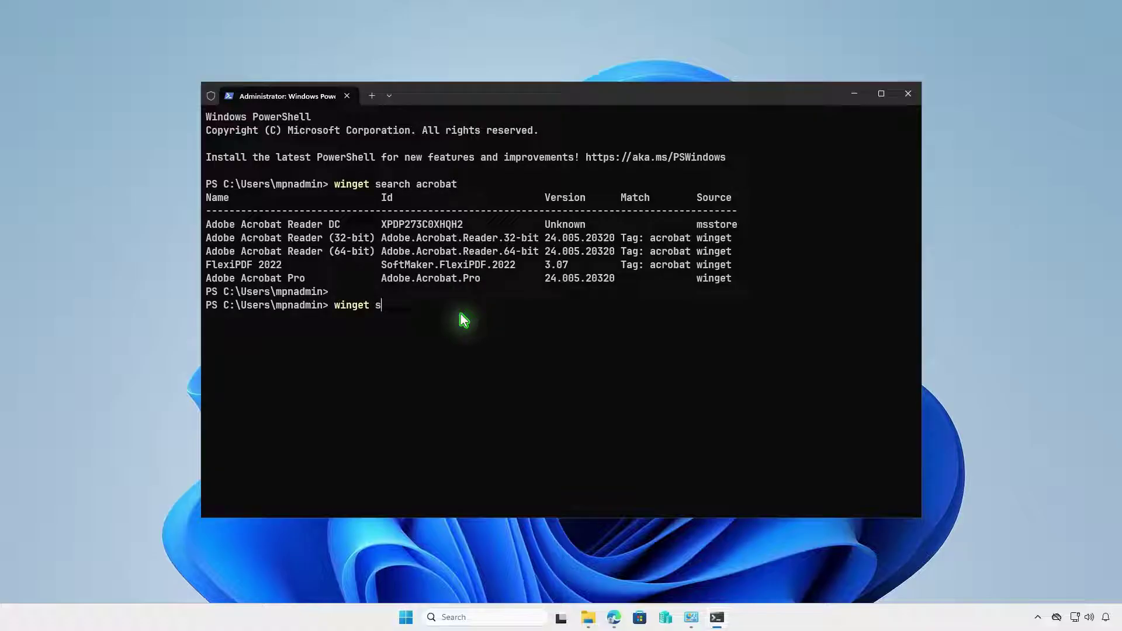
text(how)
key(ctrl+v)
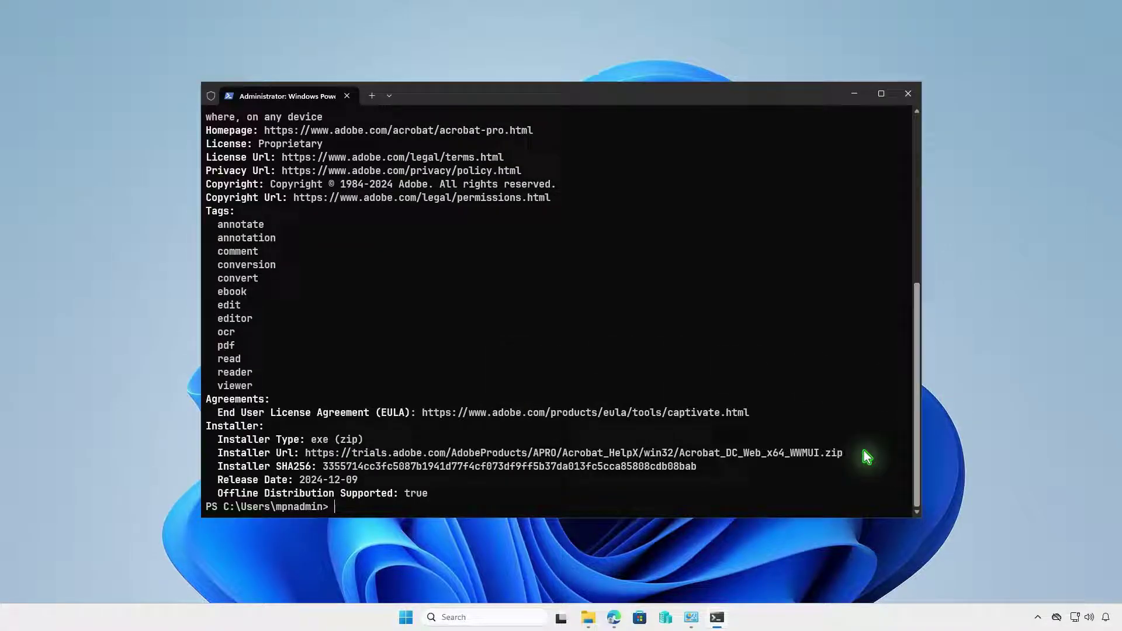
ctrl+click(830, 455)
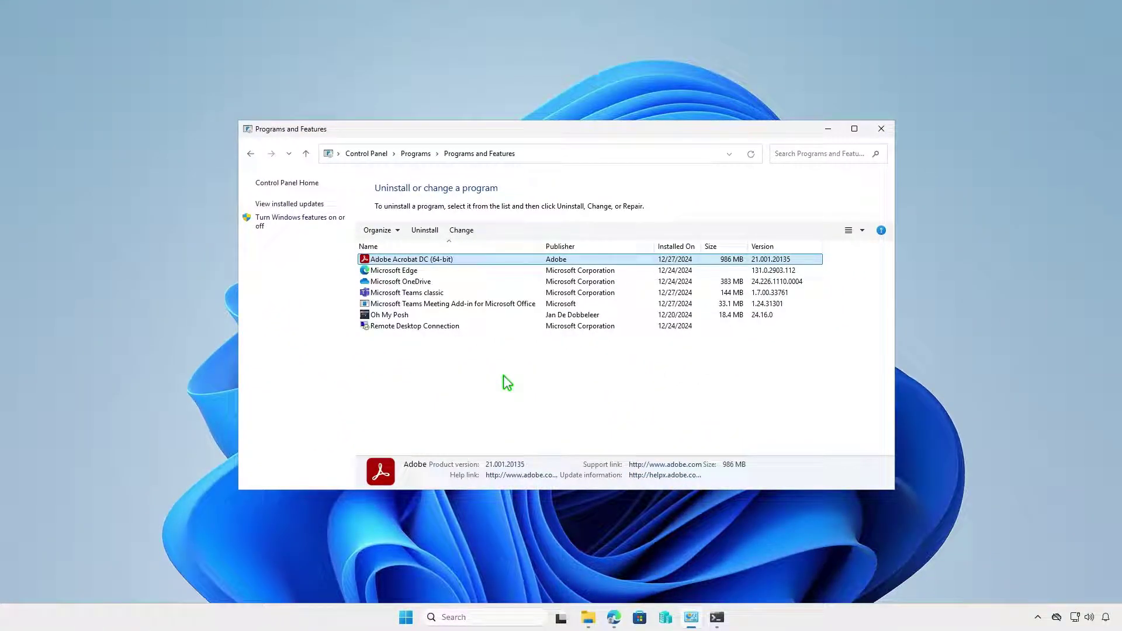
- Launch setup from the Downloads\Acrobat_DC_Web_x64_WWMUI\Adobe Acrobat folder
click(828, 128)
click(588, 617)
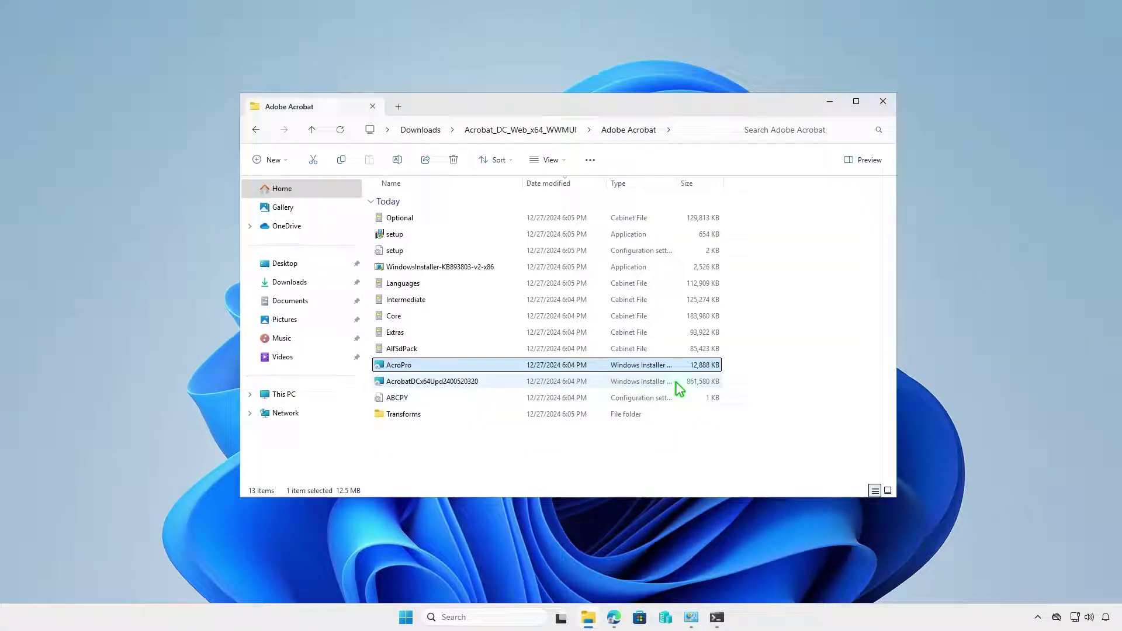
click(447, 237)
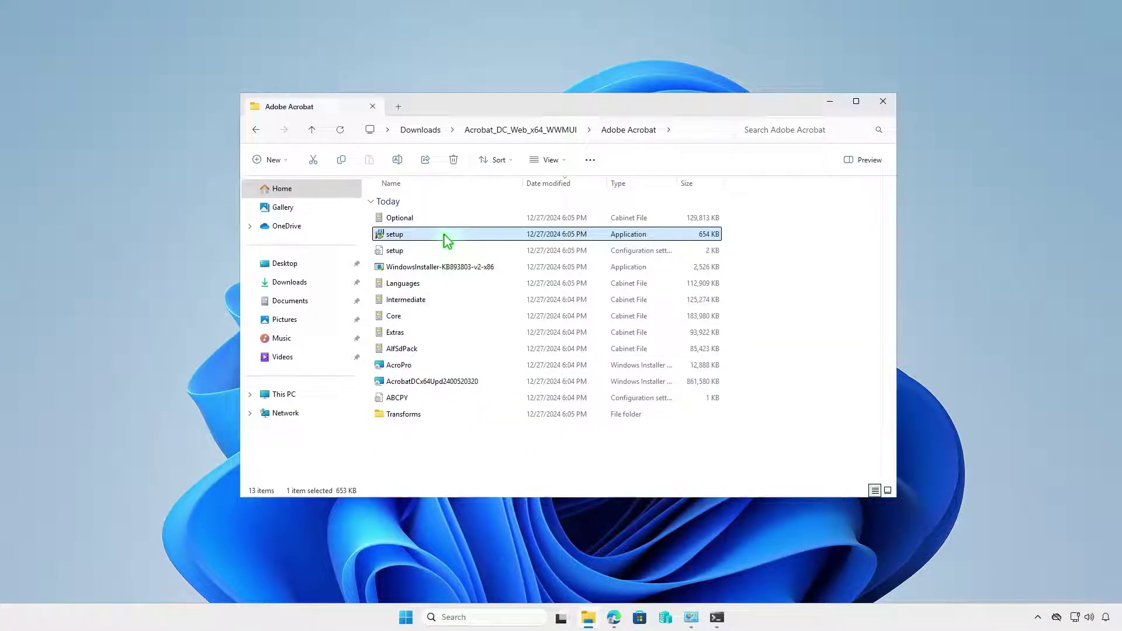
double_click(490, 239)
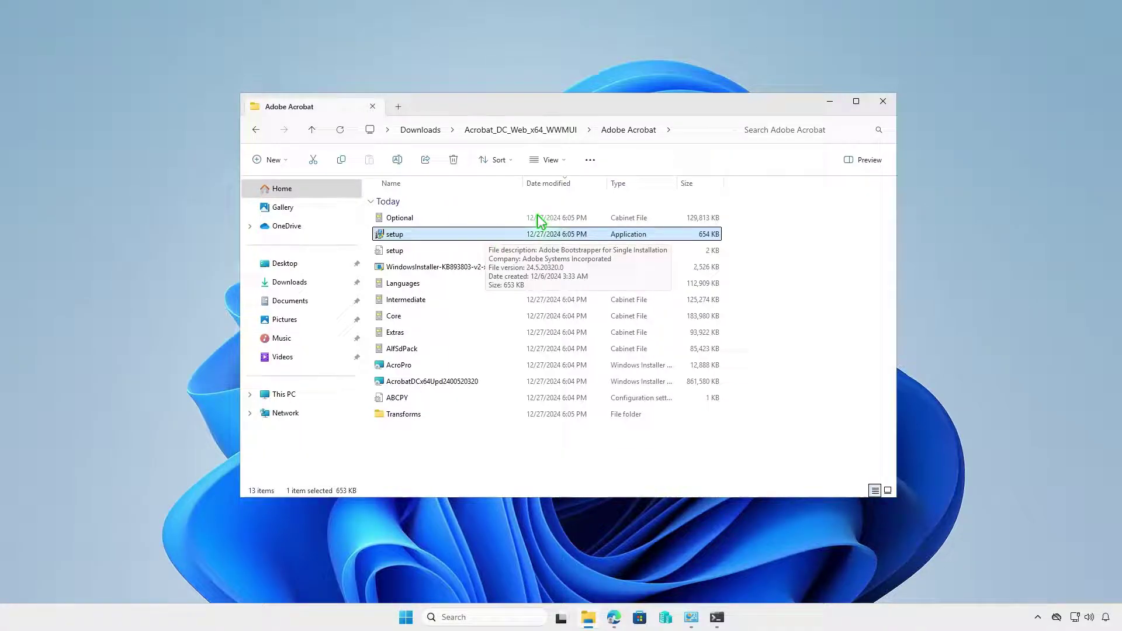
- Refresh Programs and Features so it lists Adobe Acrobat (64-bit) 24.005.20320 at 1.71 GB
click(830, 101)
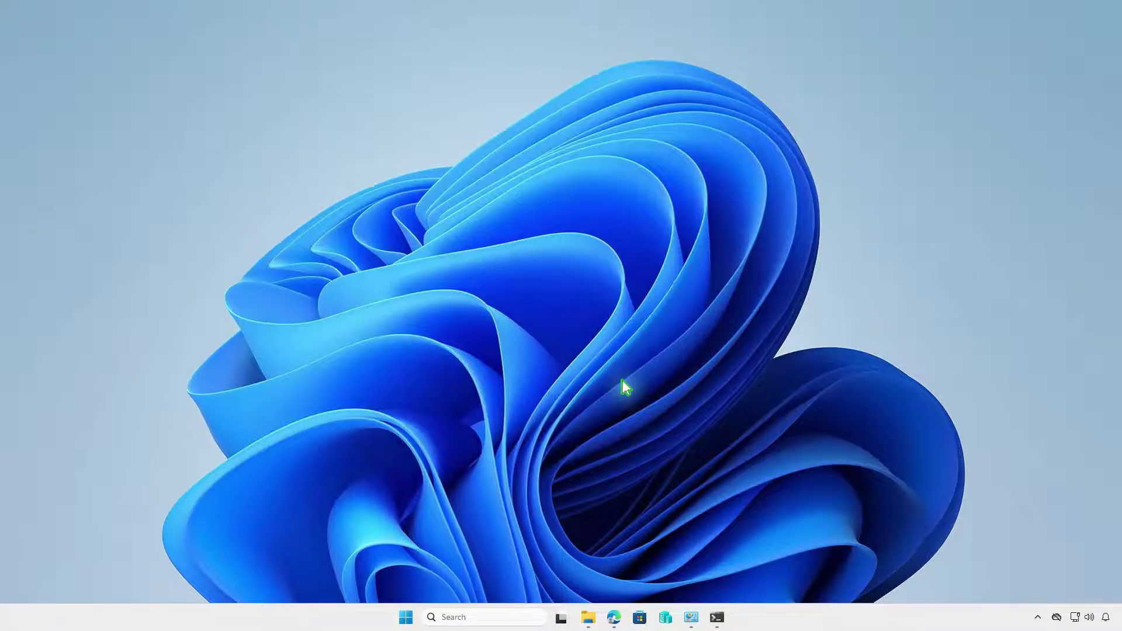
click(406, 617)
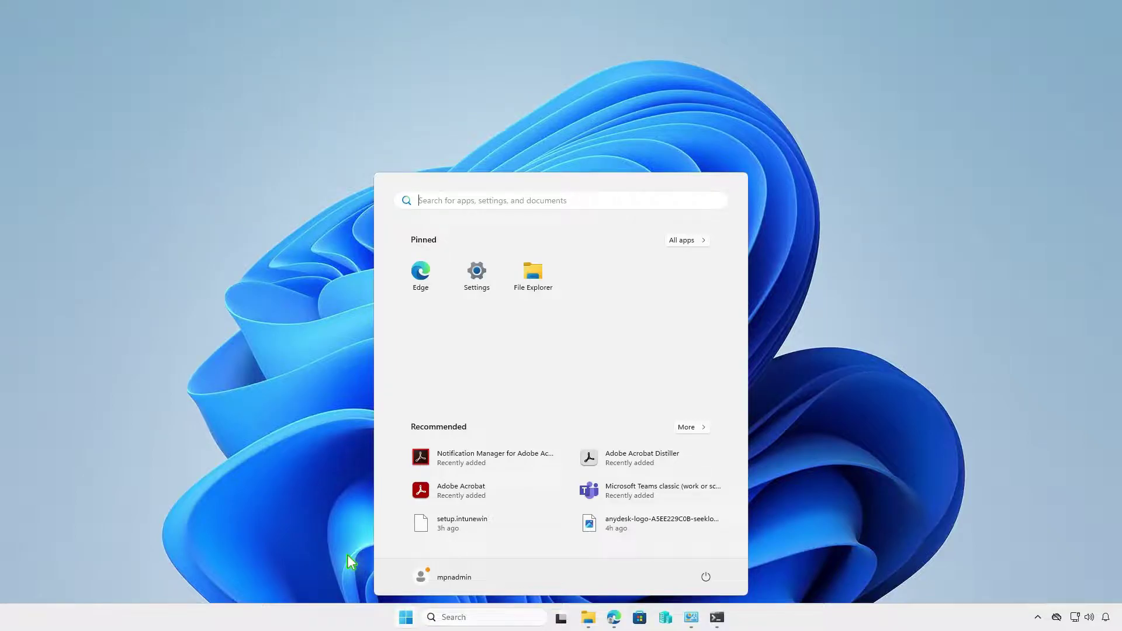
click(349, 563)
click(691, 620)
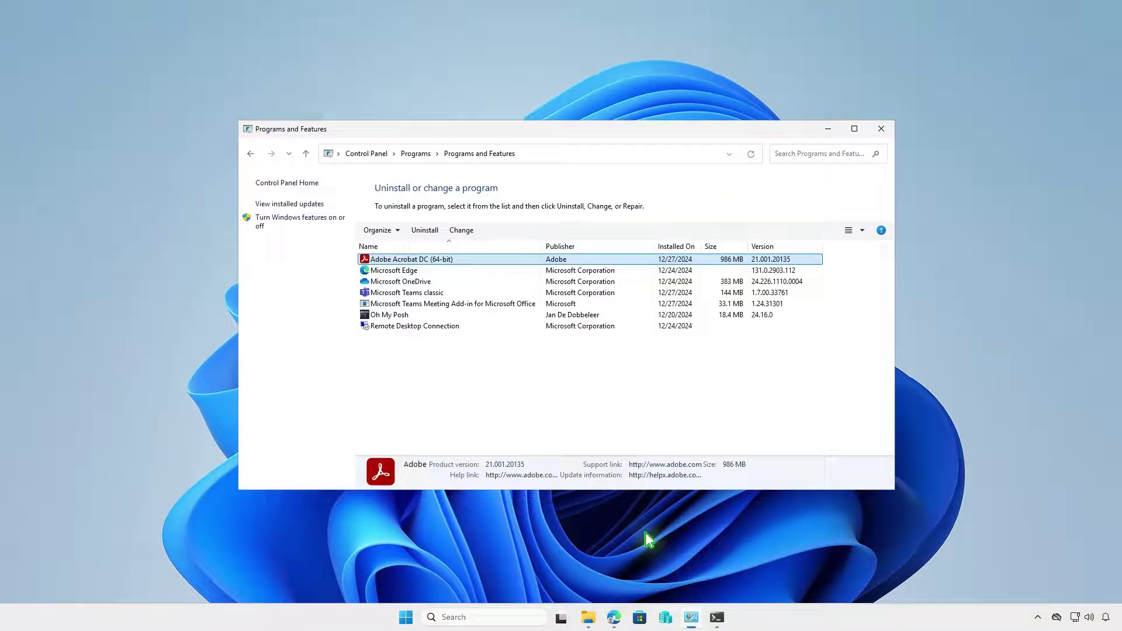
click(751, 155)
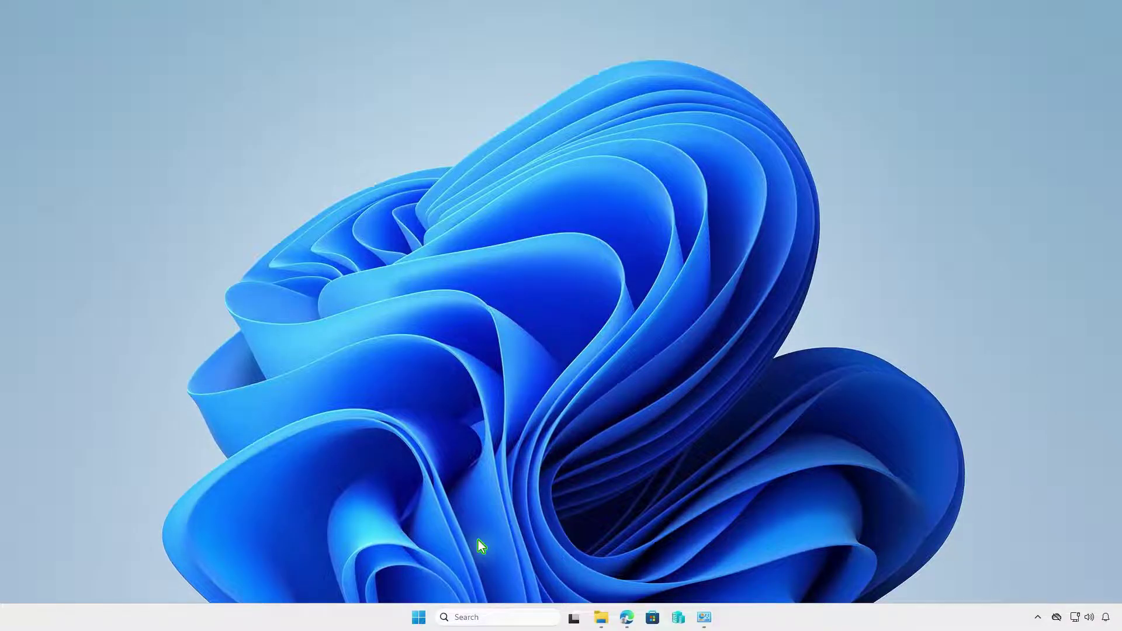
- In an admin terminal, run winget install Adobe.Acrobat.Pro and accept the agreement with Y
right_click(422, 618)
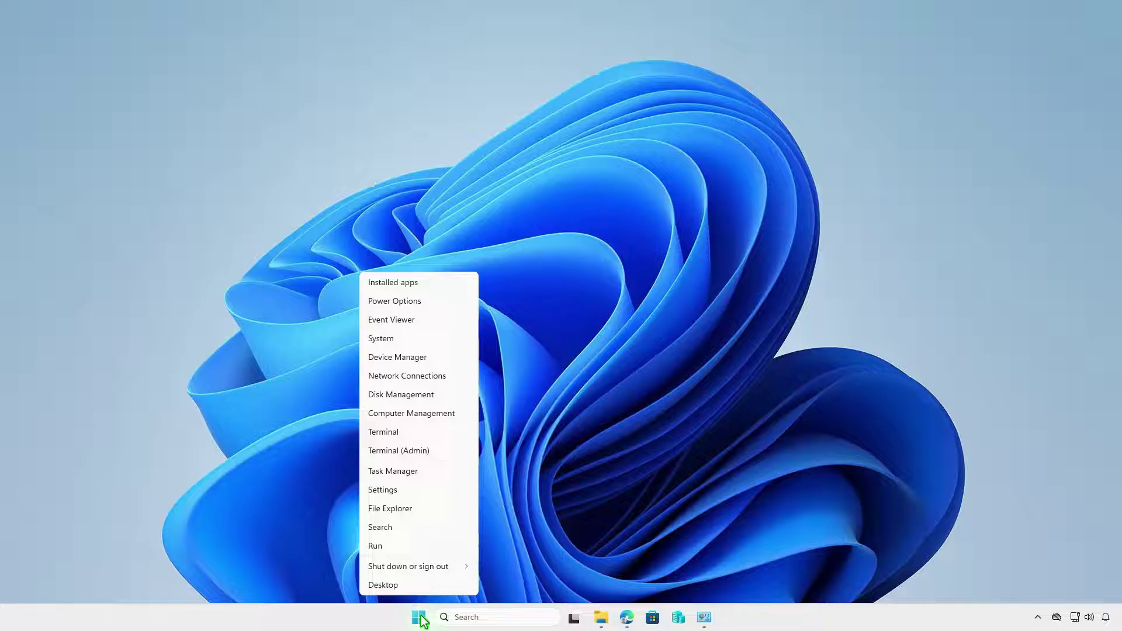
click(443, 456)
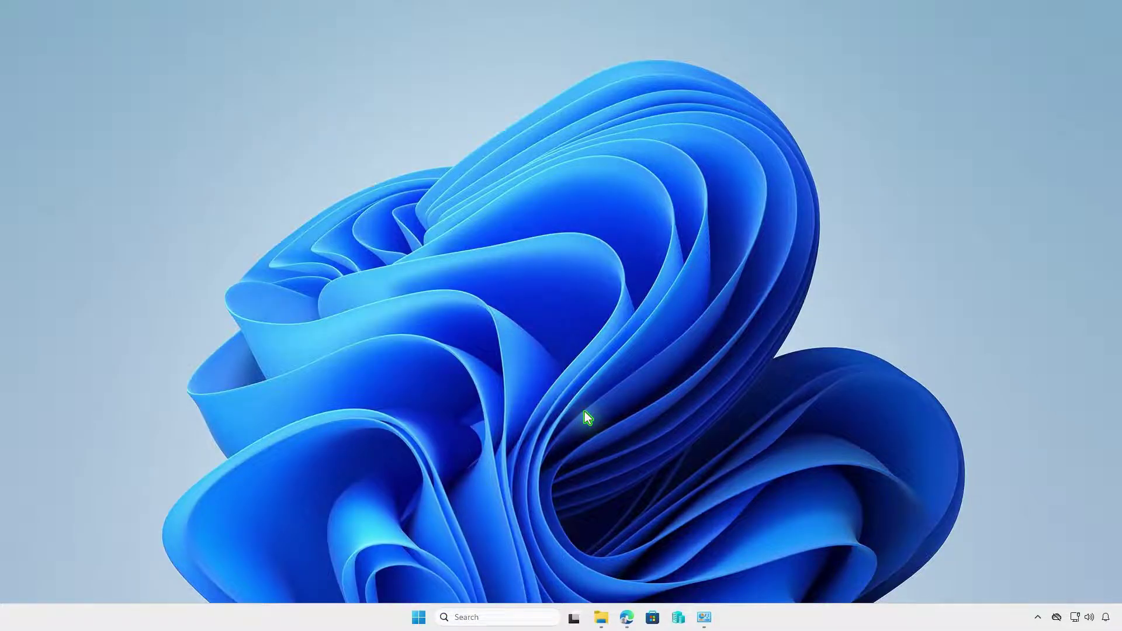
text(w)
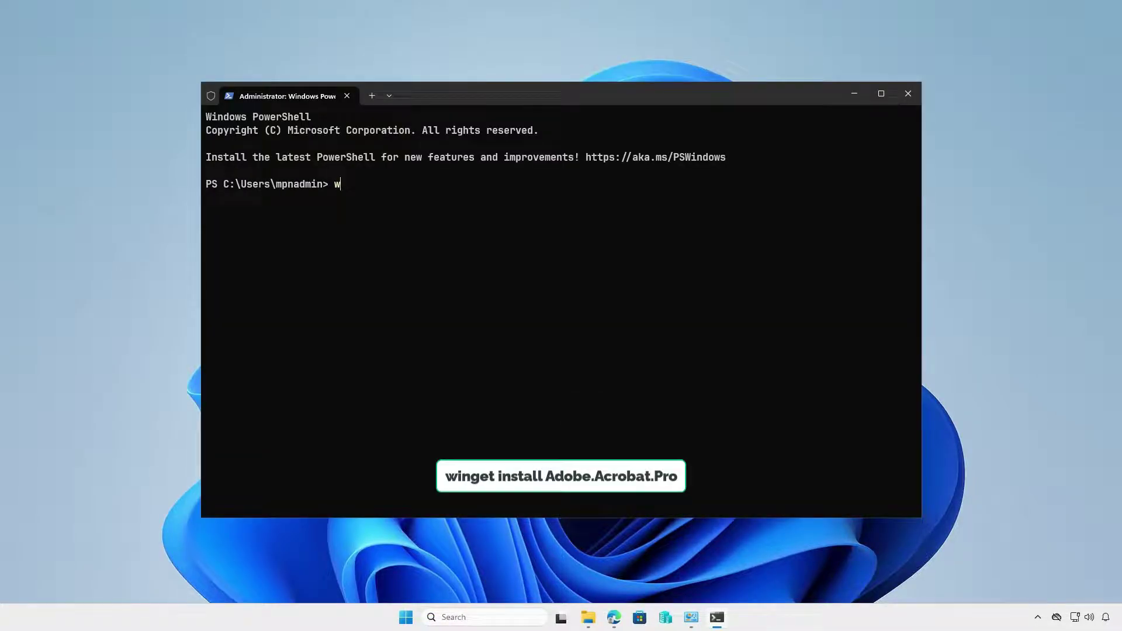
text(inget install Adobe.Acro)
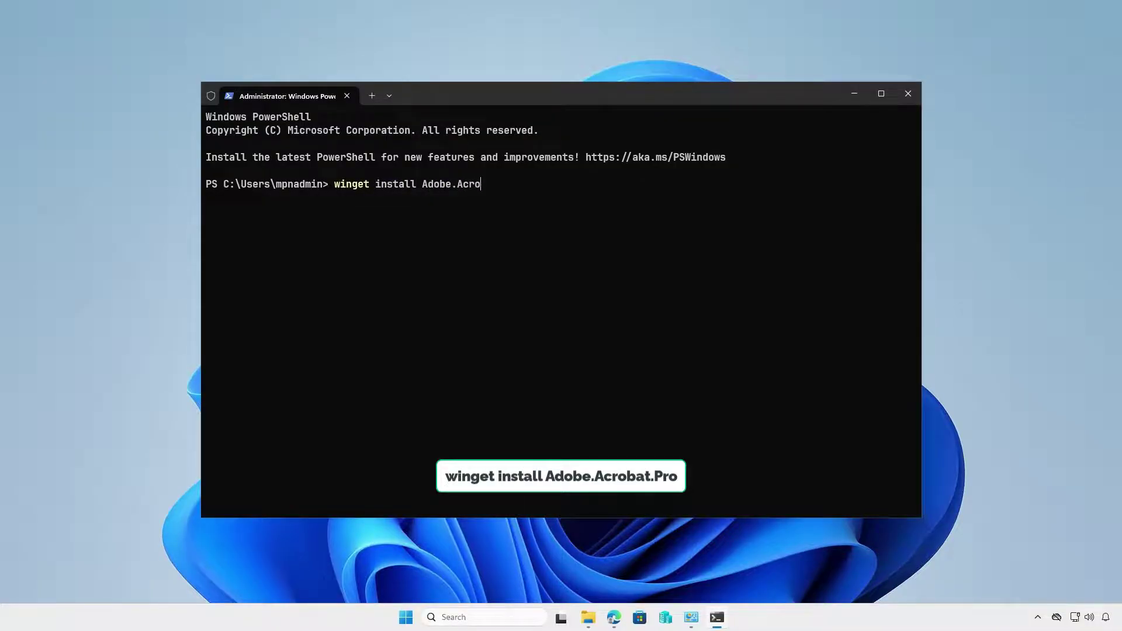
text(bat.Pro)
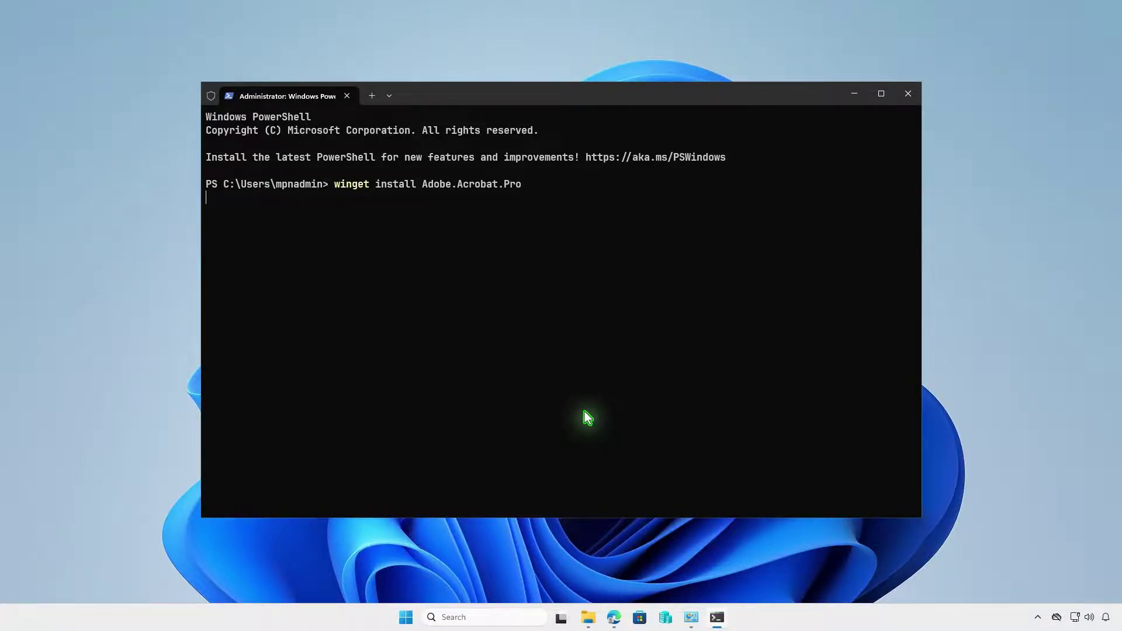
text(y)
key(Return)
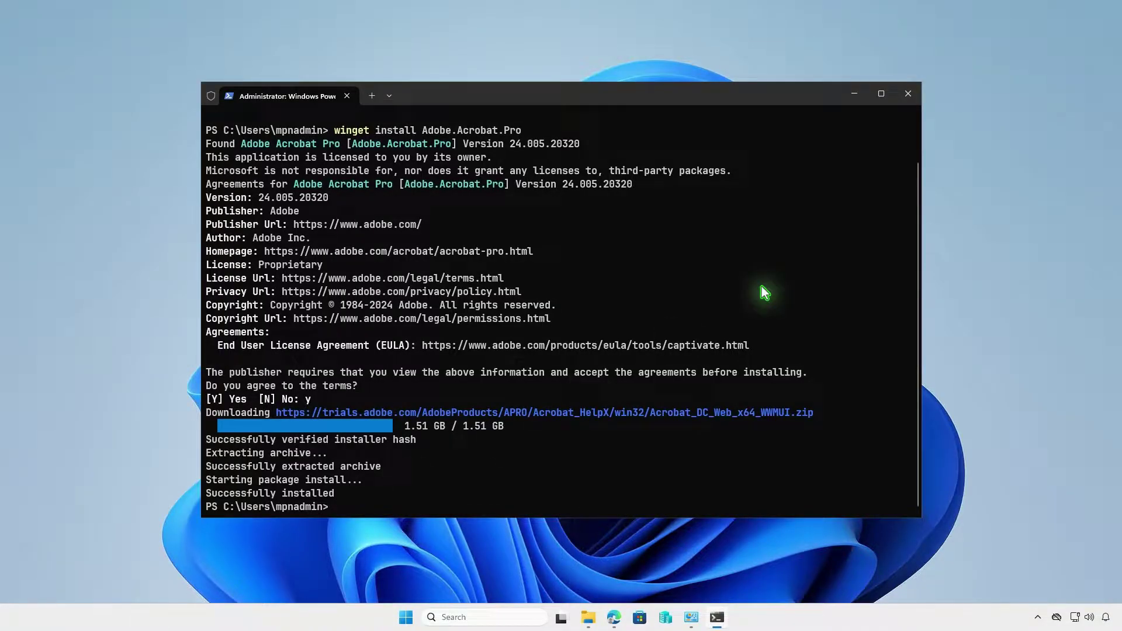
- Refresh Programs and Features and select Adobe Acrobat (64-bit) 24.005.20320, shown at 1.75 GB
click(854, 94)
click(691, 617)
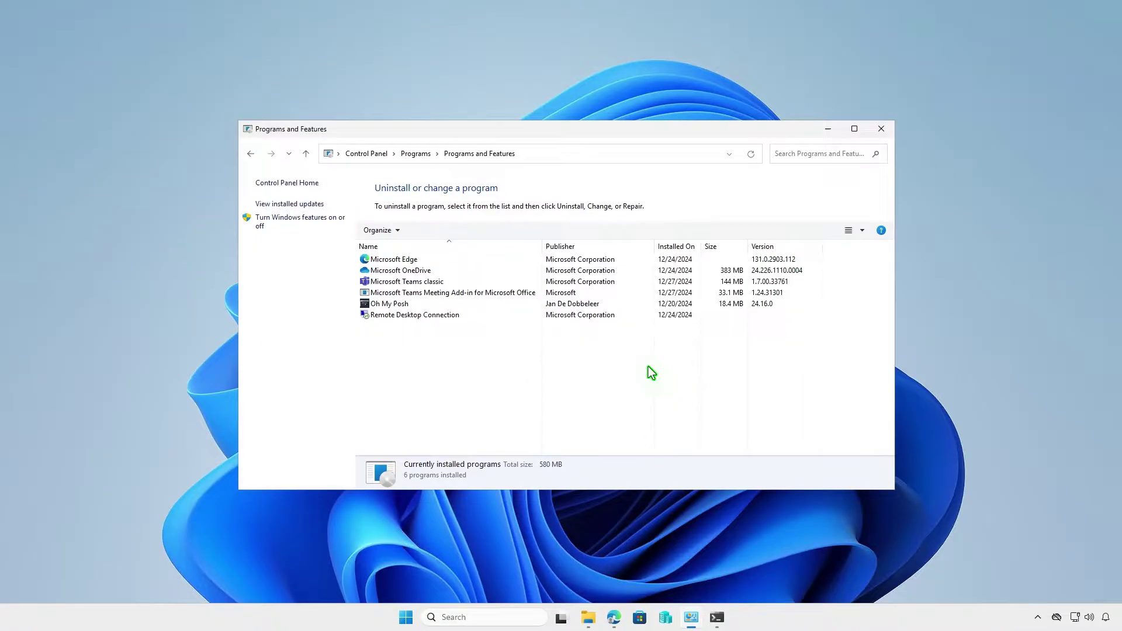
click(751, 154)
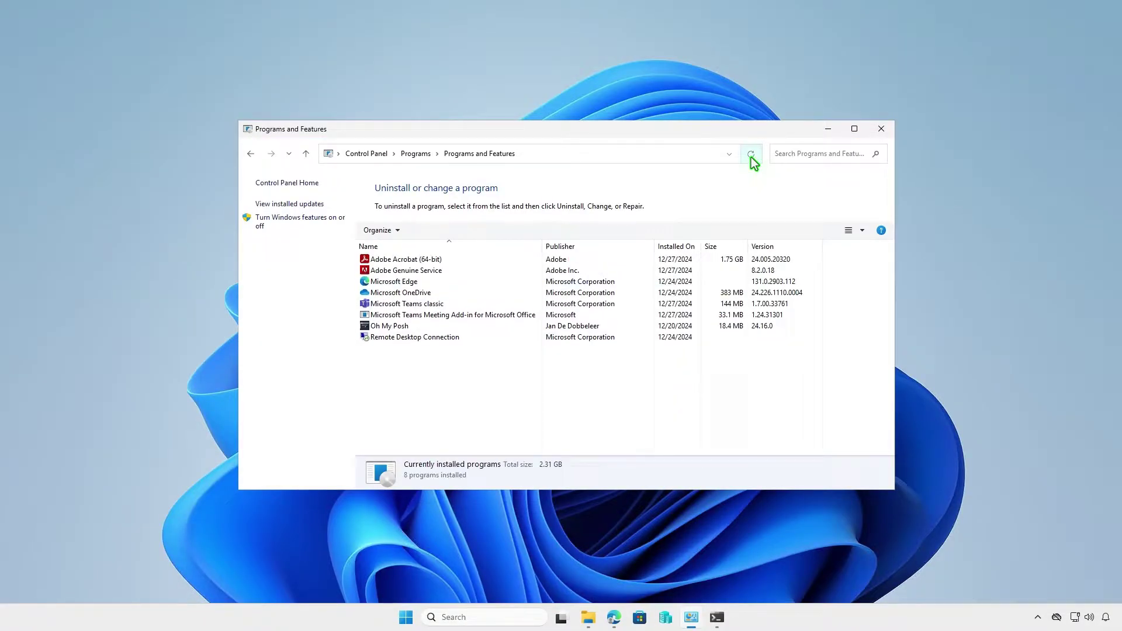
click(468, 261)
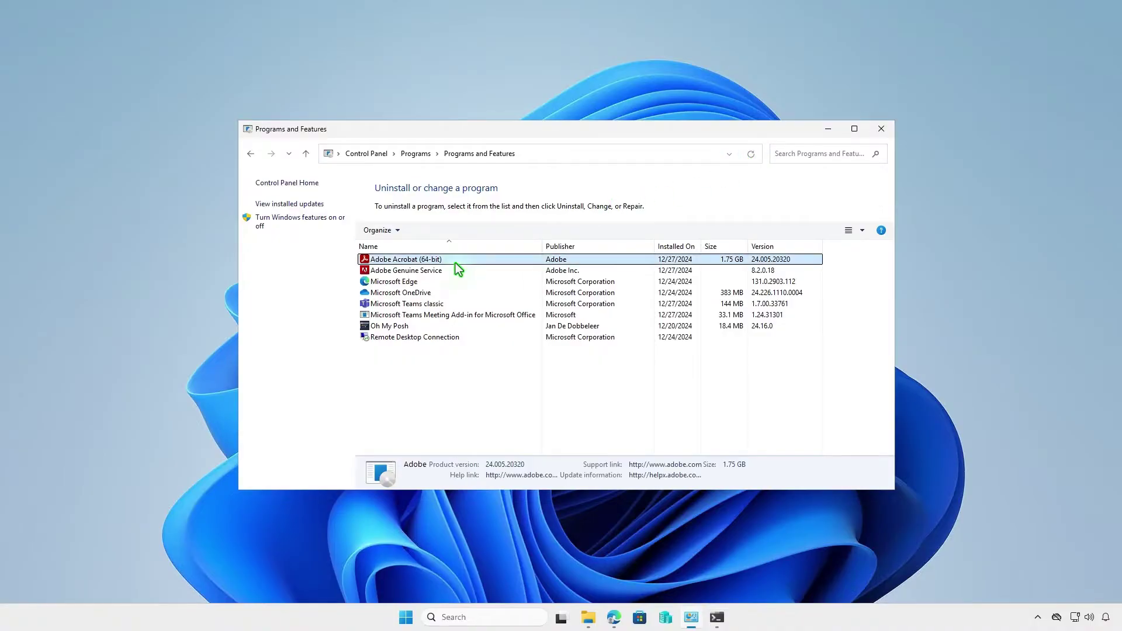